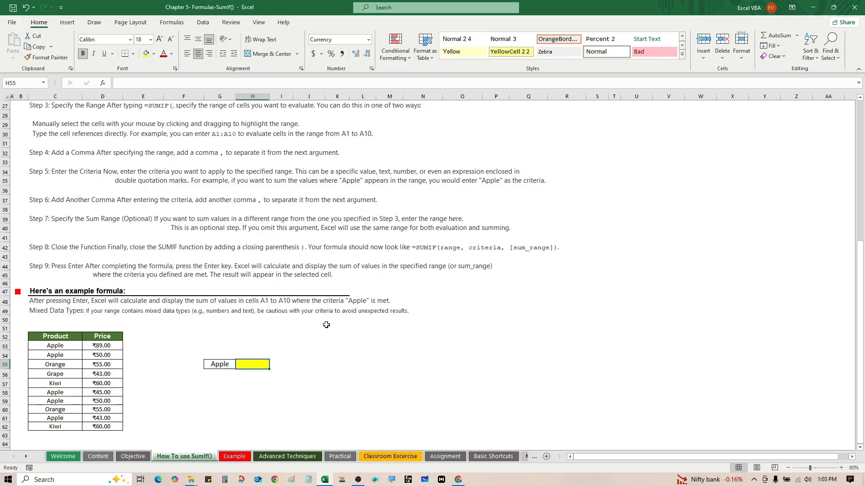
- Total the Apple prices in H55 with a SUMIF over C53:C62, using G55 as the criterion and D53:D62 as the sum range
{"action": "type", "text": "=SUM"}
{"action": "key", "text": "Down"}
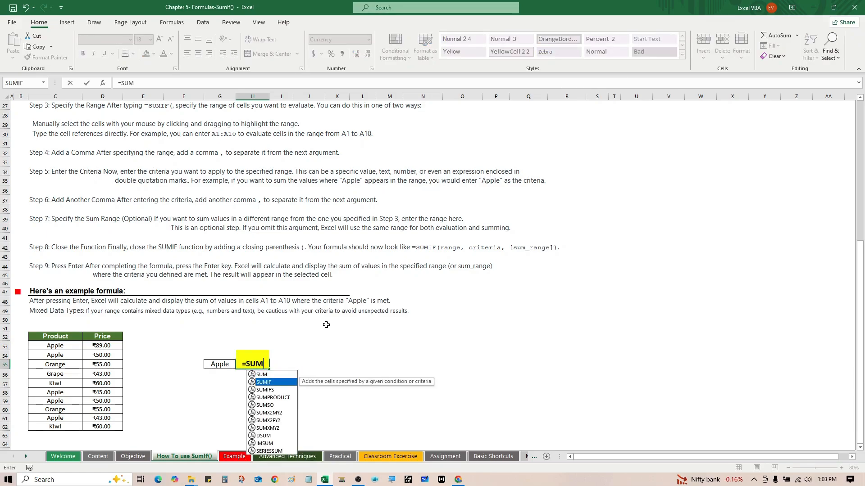
{"action": "key", "text": "Tab"}
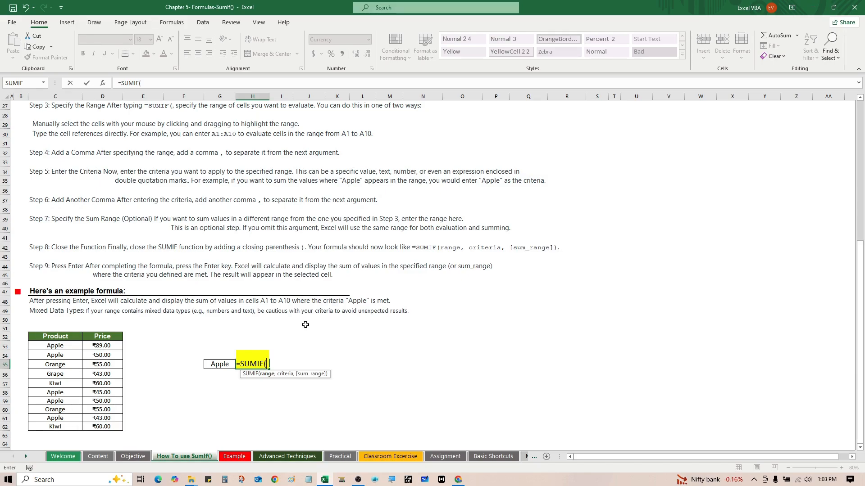
{"action": "left_click", "coordinate": [63, 347]}
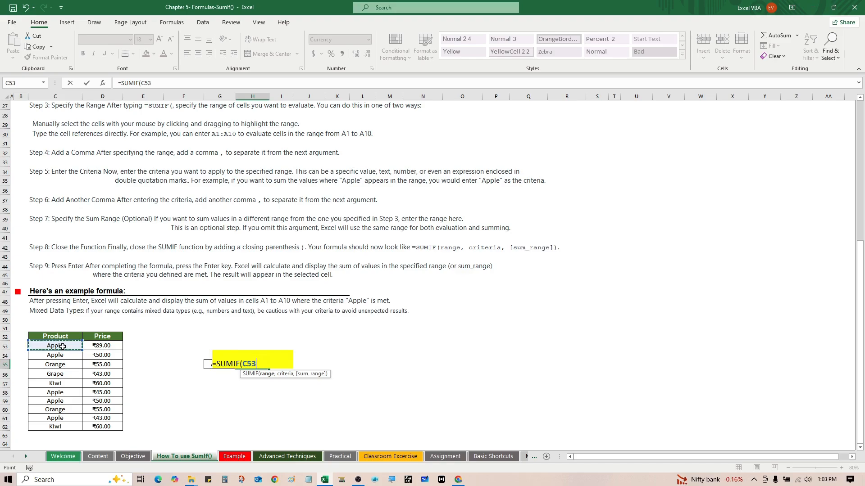
{"action": "left_click_drag", "start_coordinate": [63, 347], "coordinate": [68, 426]}
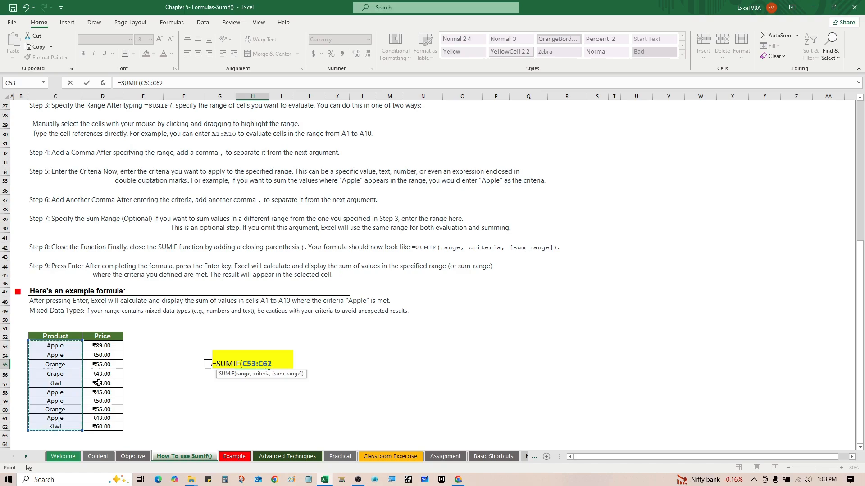
{"action": "type", "text": ","}
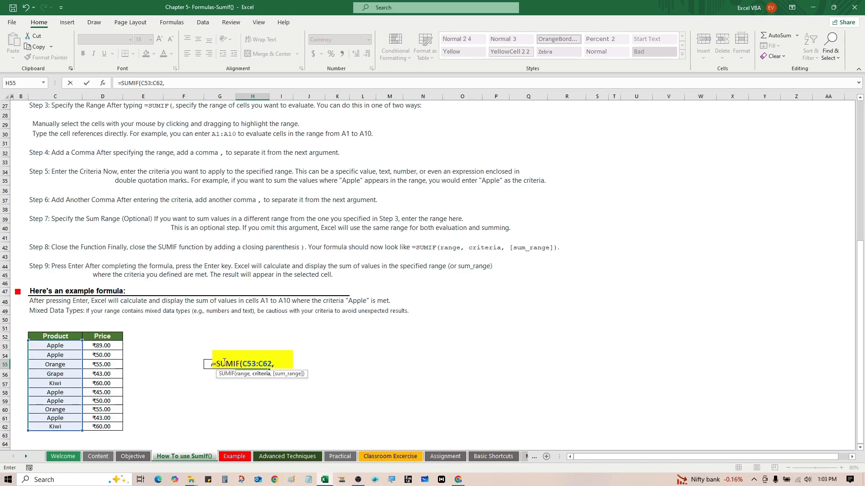
{"action": "left_click", "coordinate": [208, 364]}
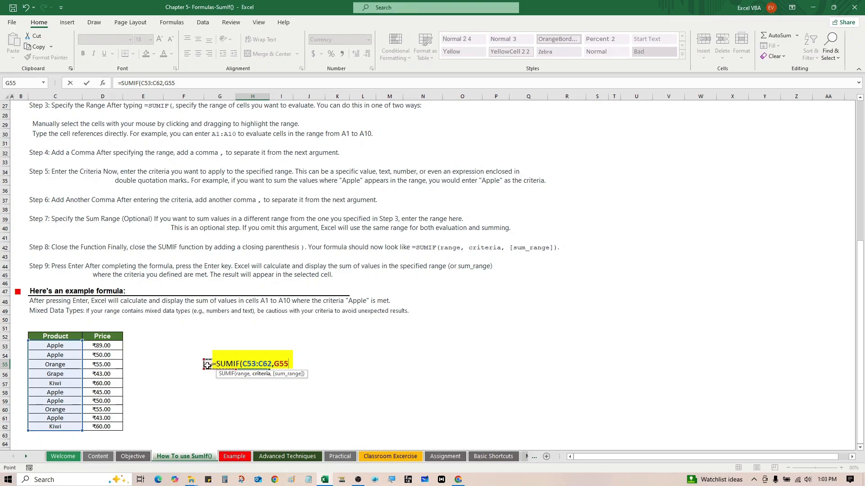
{"action": "type", "text": ","}
{"action": "left_click_drag", "start_coordinate": [91, 348], "coordinate": [91, 424]}
{"action": "type", "text": ")"}
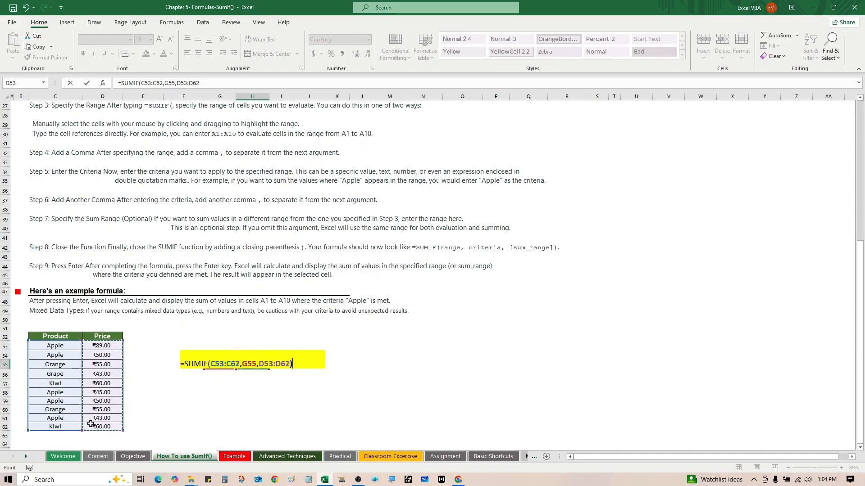
{"action": "key", "text": "Return"}
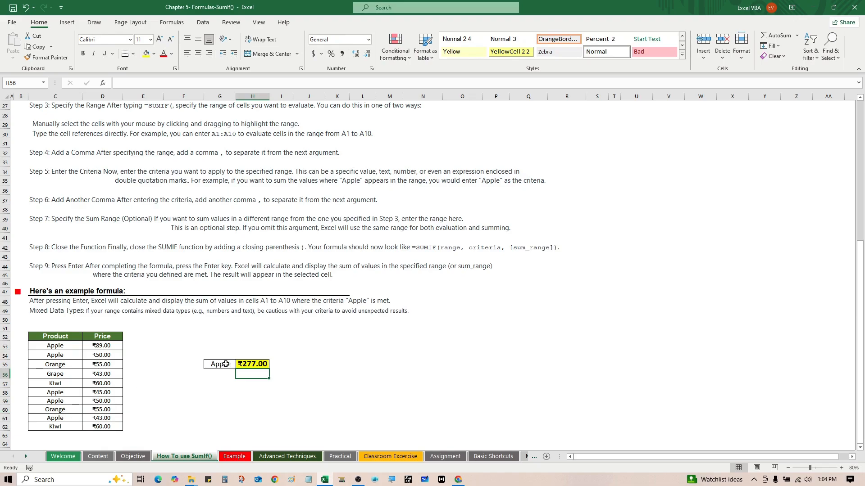
{"action": "left_click", "coordinate": [245, 364]}
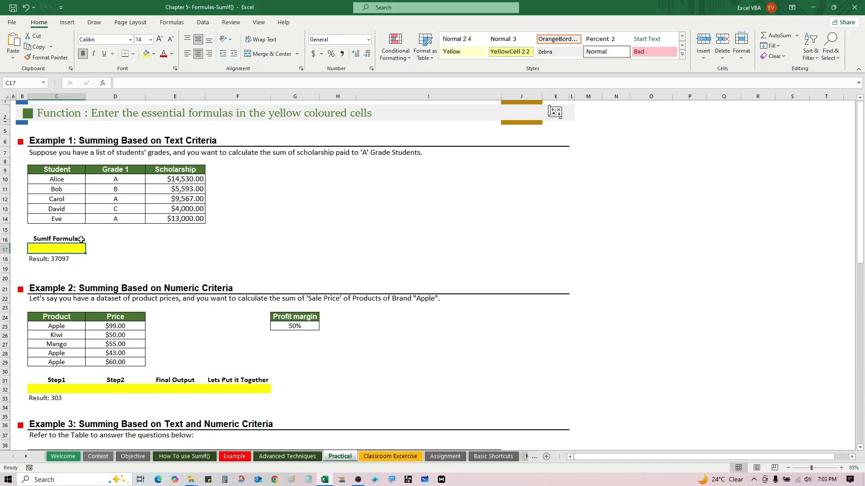
- Start a SUMIF formula in C17 with the Grade 1 cells D10:D14 as the range to evaluate
{"action": "type", "text": "=sum"}
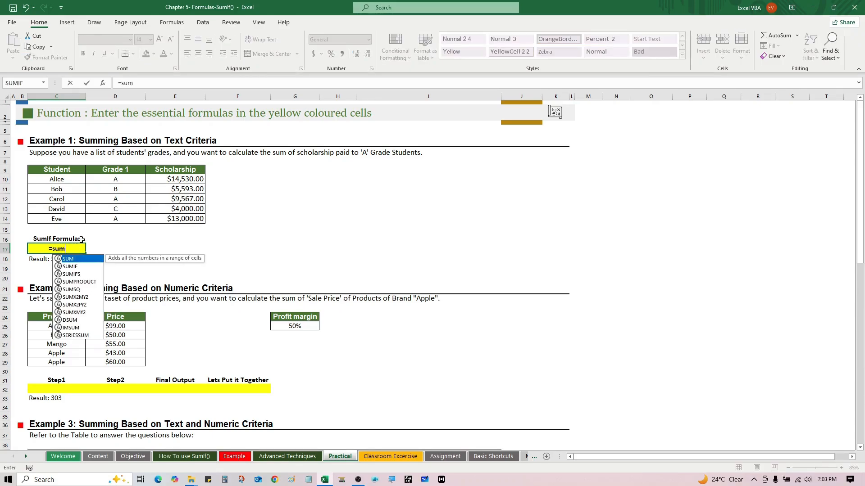
{"action": "key", "text": "Down"}
{"action": "key", "text": "Tab"}
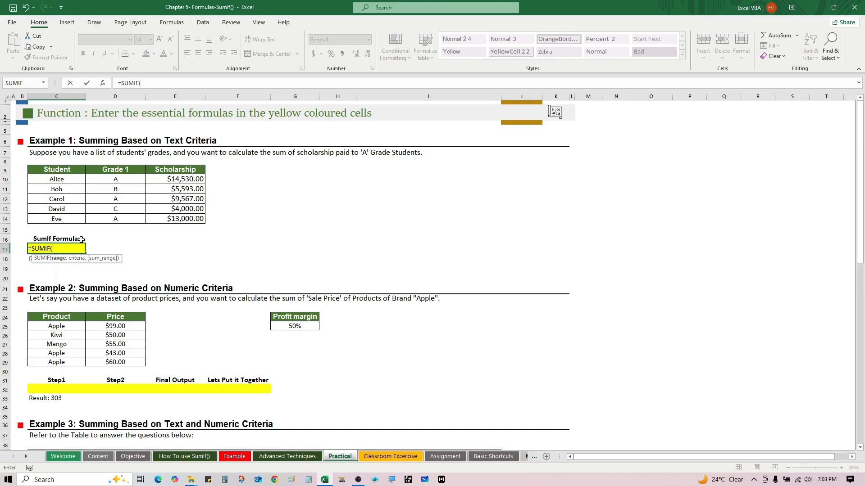
{"action": "key", "text": "Up"}
{"action": "key", "text": "Up"}
{"action": "key", "text": "Up"}
{"action": "key", "text": "Up"}
{"action": "key", "text": "Up"}
{"action": "key", "text": "Up"}
{"action": "key", "text": "Up"}
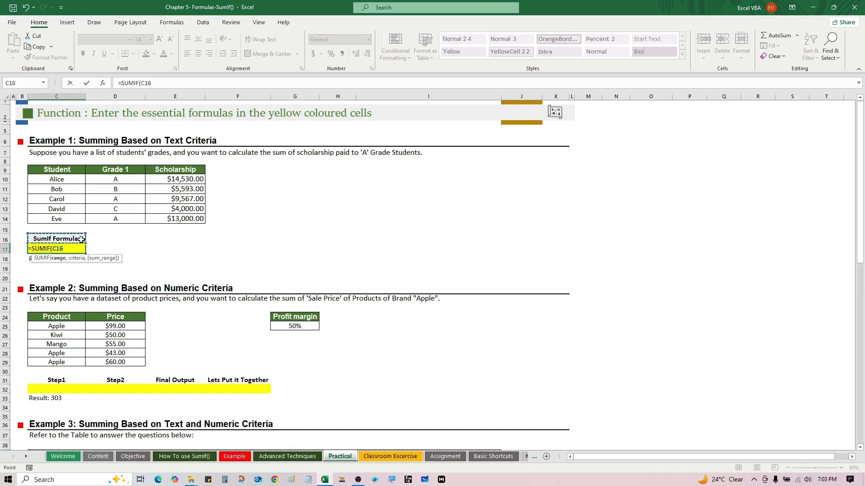
{"action": "key", "text": "Right"}
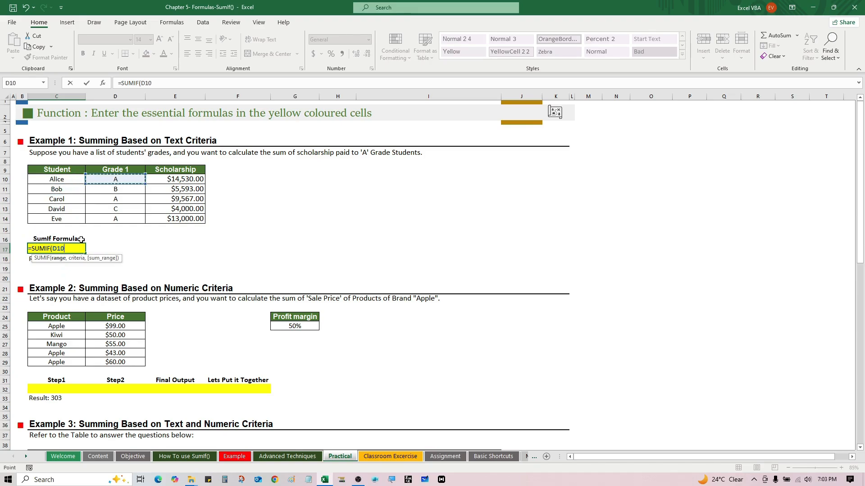
{"action": "key", "text": "shift+Down"}
{"action": "key", "text": "shift+Down"}
{"action": "key", "text": "shift+Down"}
{"action": "key", "text": "shift+Down"}
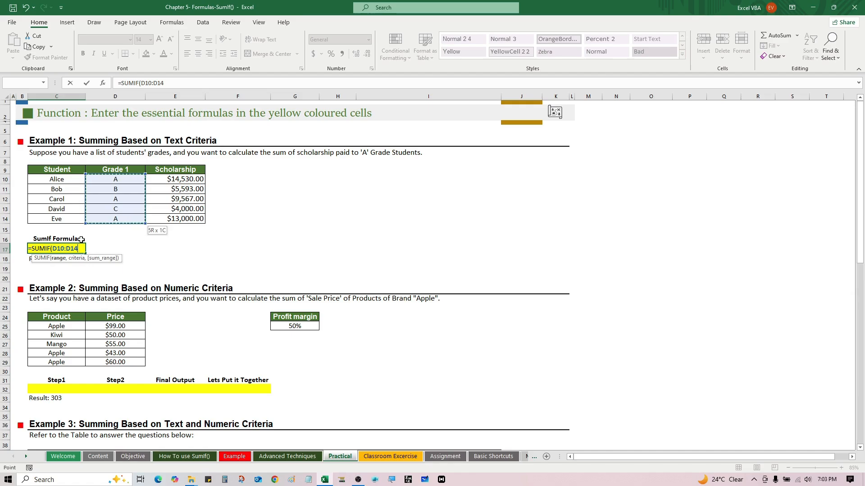
- Add "a" as the text criterion of the SUMIF formula in C17
{"action": "type", "text": ",\"\""}
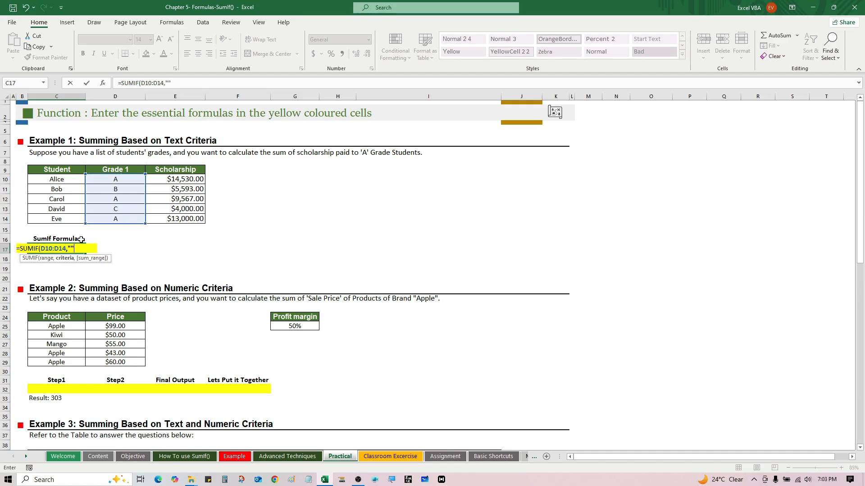
{"action": "key", "text": "ctrl+Return"}
{"action": "key", "text": "F2"}
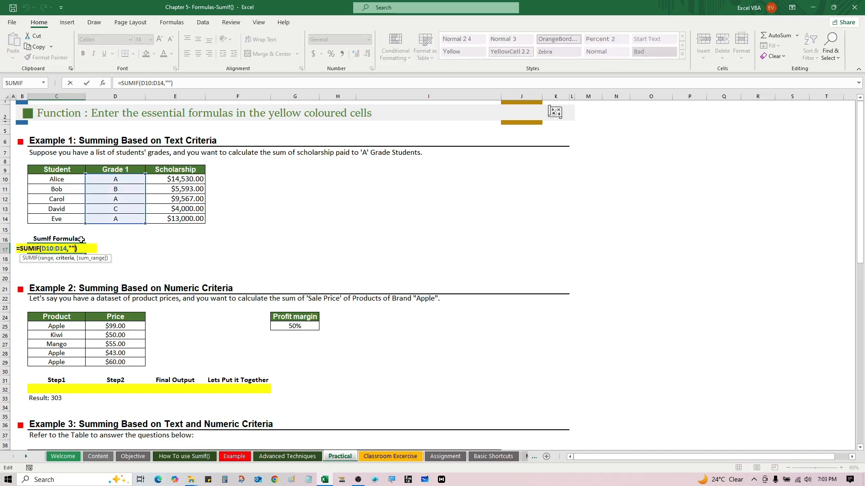
{"action": "key", "text": "Left"}
{"action": "key", "text": "Left"}
{"action": "type", "text": "a"}
{"action": "key", "text": "Right"}
- Complete the C17 formula with the Scholarship cells E10:E14 as the sum range
{"action": "type", "text": ","}
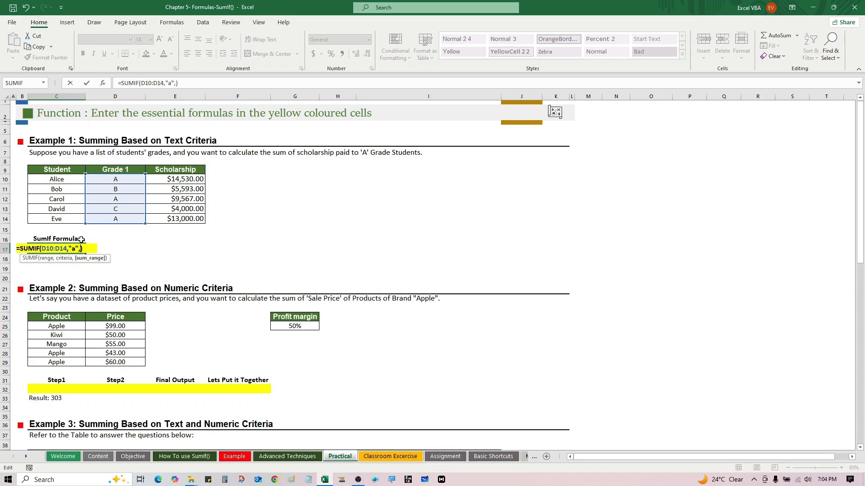
{"action": "key", "text": "Delete"}
{"action": "left_click_drag", "start_coordinate": [173, 179], "coordinate": [173, 220]}
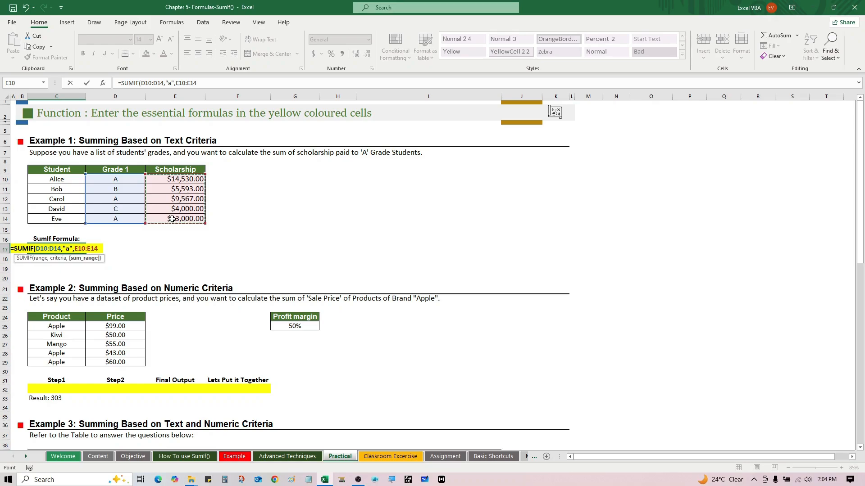
{"action": "key", "text": "Return"}
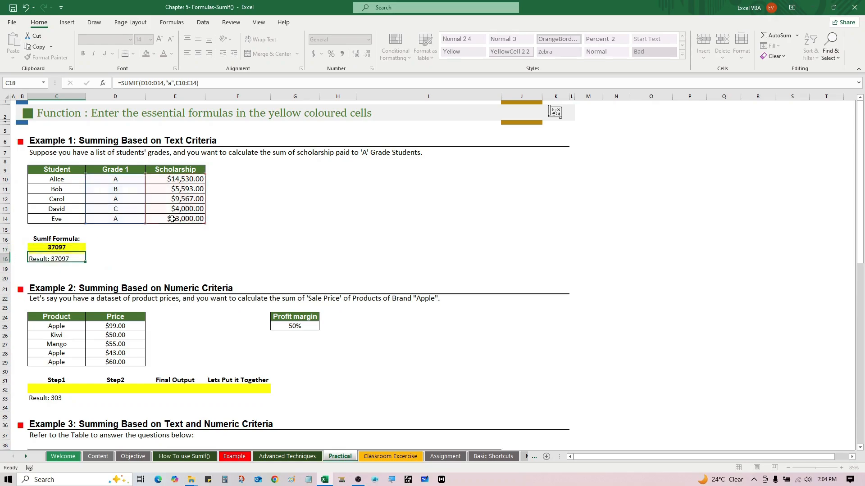
{"action": "left_click", "coordinate": [48, 250]}
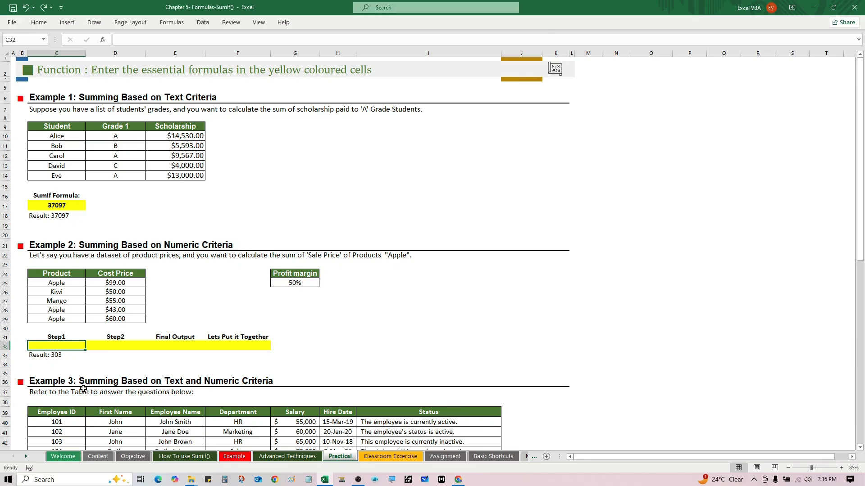
- Start a SUMIF formula in the Step1 cell C32 with range C25:C29 and criterion "Apple"
{"action": "type", "text": "="}
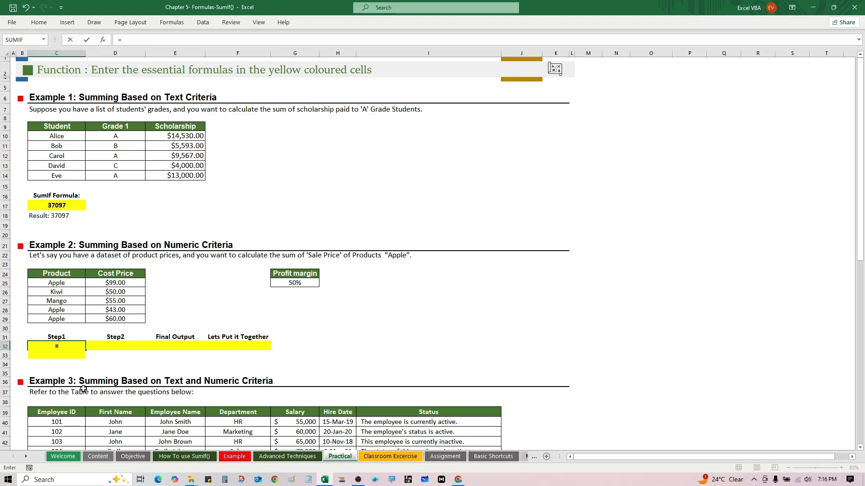
{"action": "type", "text": "SUMIF("}
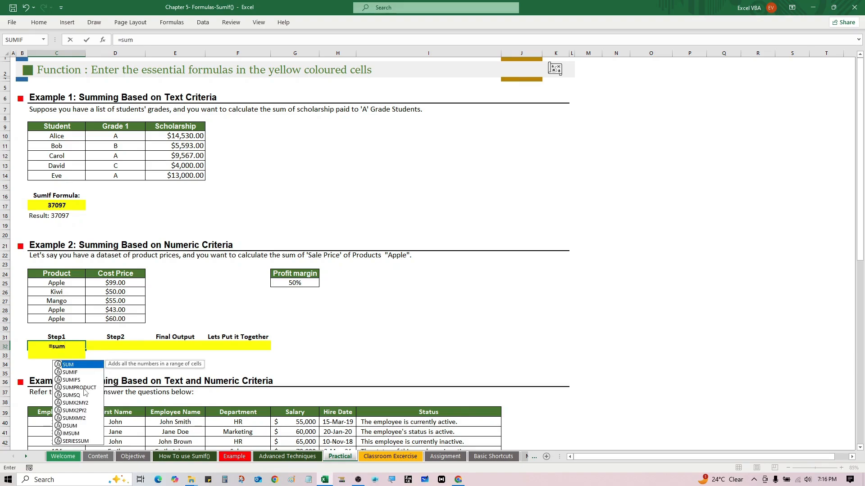
{"action": "key", "text": "Up"}
{"action": "key", "text": "ctrl+Up"}
{"action": "key", "text": "ctrl+Up"}
{"action": "key", "text": "Down"}
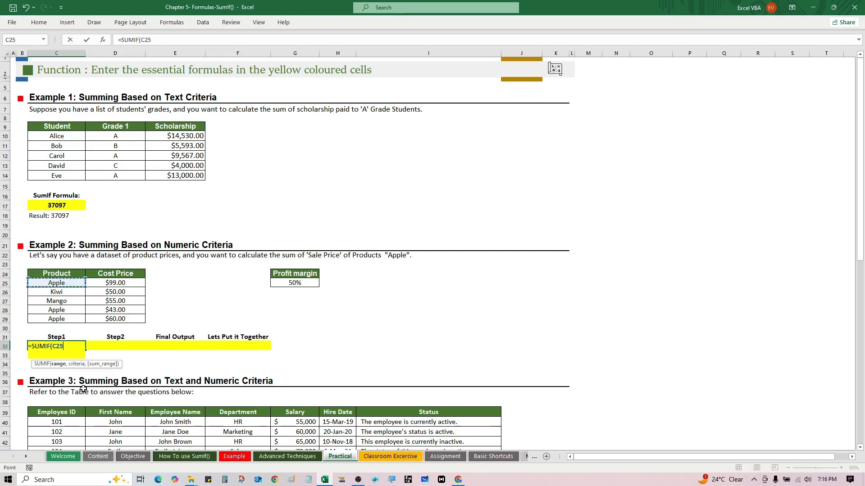
{"action": "key", "text": "ctrl+shift+Down"}
{"action": "type", "text": ","}
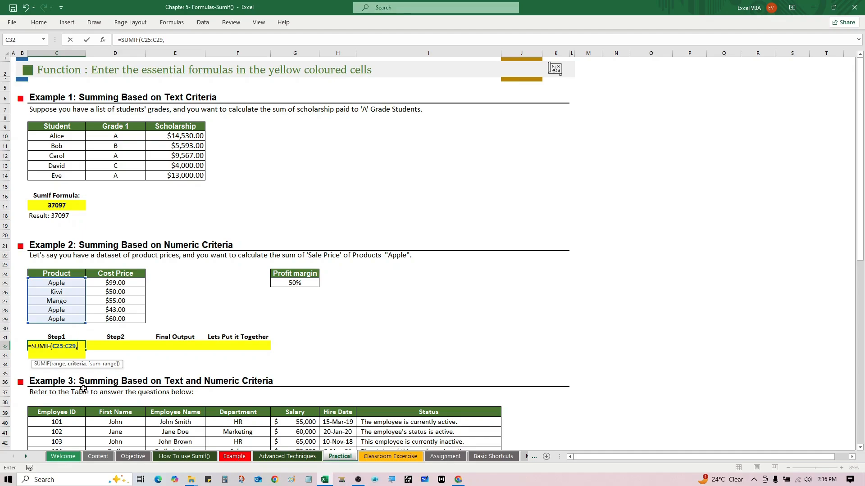
{"action": "type", "text": "\"\""}
{"action": "type", "text": "Apple"}
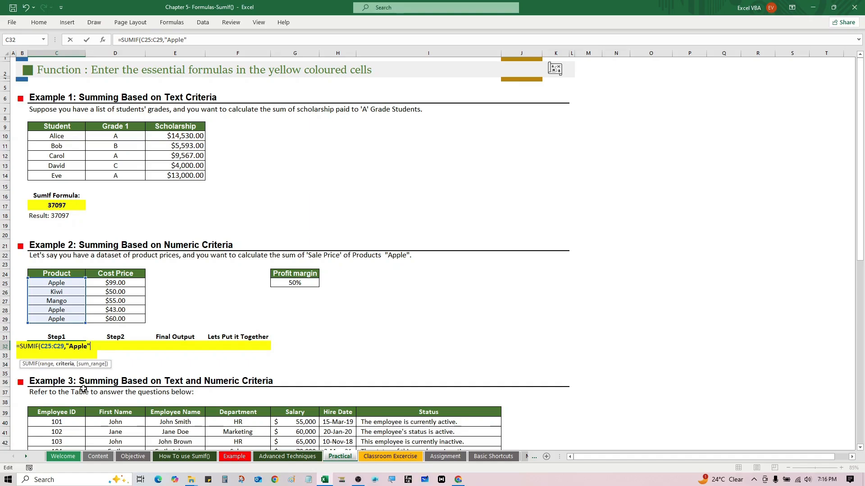
- Complete the Step1 SUMIF formula with the Cost Price cells D25:D29 as the sum range
{"action": "type", "text": ","}
{"action": "key", "text": "Up"}
{"action": "key", "text": "Up"}
{"action": "key", "text": "Up"}
{"action": "key", "text": "Up"}
{"action": "key", "text": "Up"}
{"action": "key", "text": "Up"}
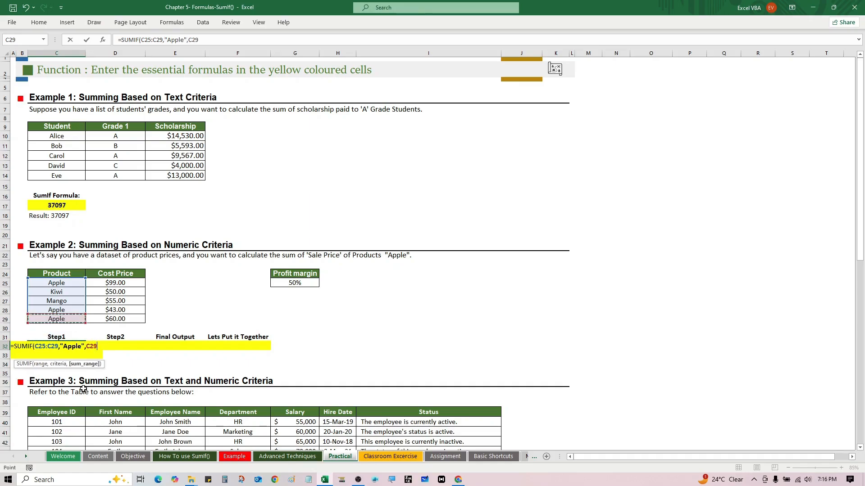
{"action": "key", "text": "Up"}
{"action": "key", "text": "Right"}
{"action": "key", "text": "shift+Down"}
{"action": "key", "text": "shift+Down"}
{"action": "key", "text": "shift+Down"}
{"action": "key", "text": "shift+Down"}
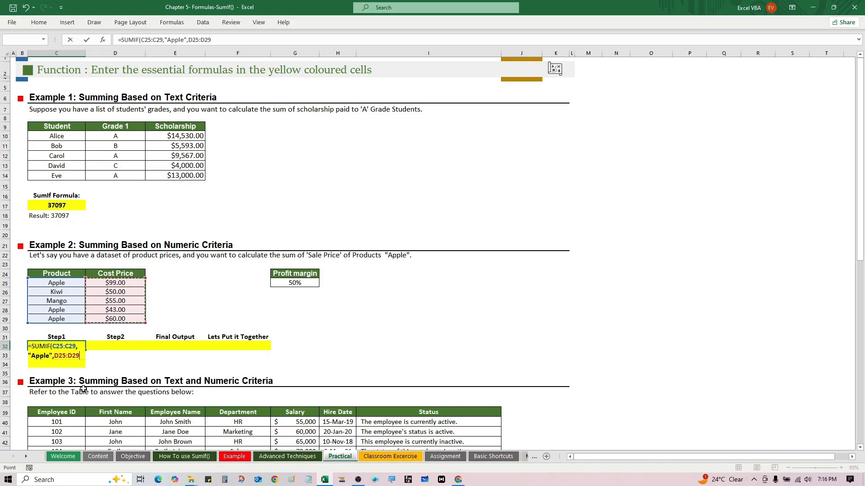
{"action": "key", "text": "Return"}
{"action": "key", "text": "Up"}
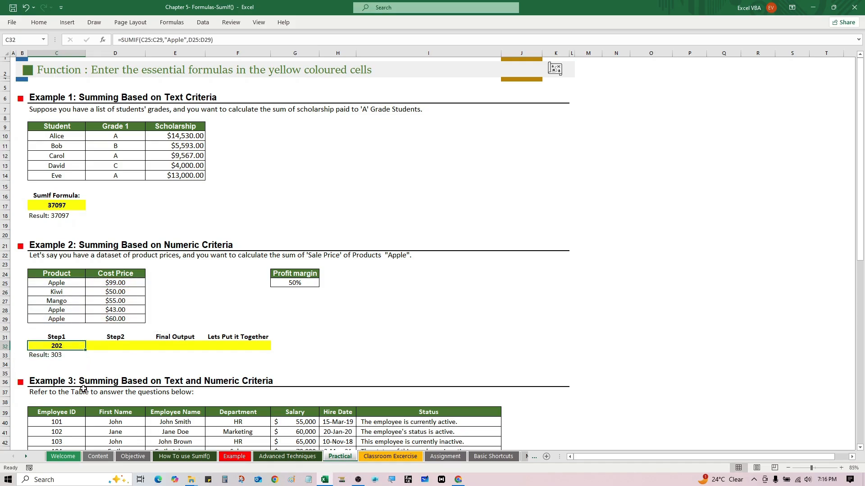
- Calculate the profit margin in the Step2 cell D32 by multiplying C32 by 0.5
{"action": "key", "text": "Right"}
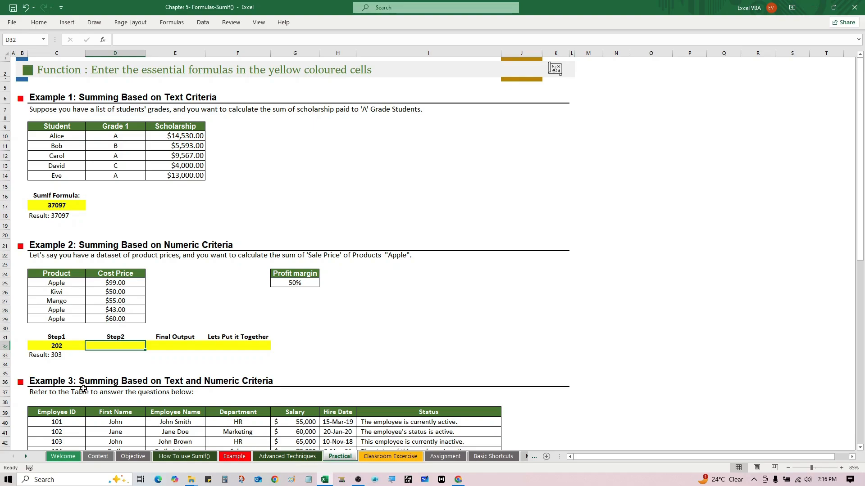
{"action": "type", "text": "="}
{"action": "key", "text": "Left"}
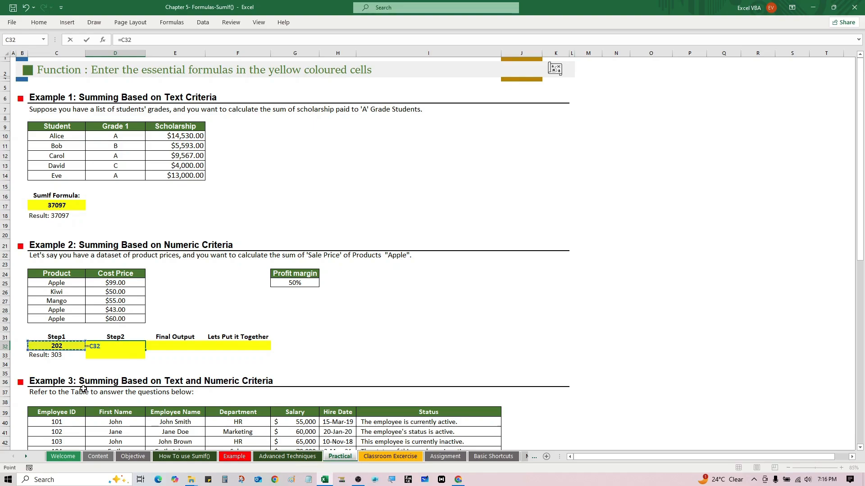
{"action": "type", "text": "*0.5"}
{"action": "key", "text": "ctrl+Return"}
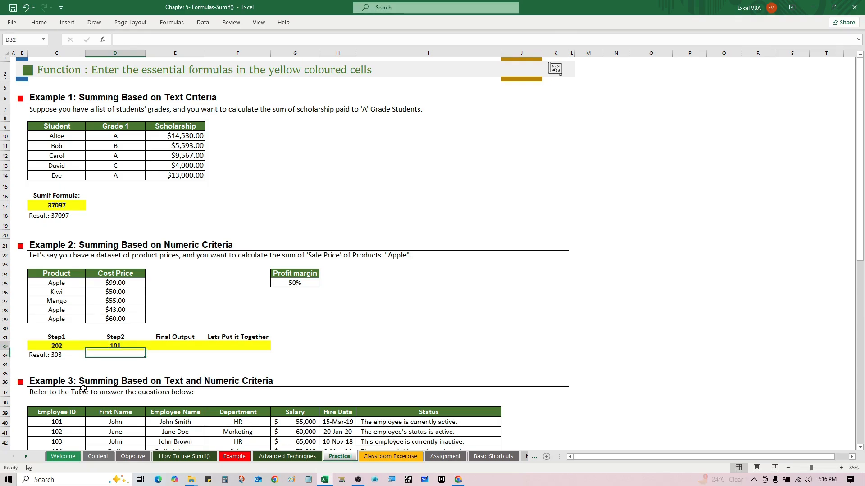
- Add the Step1 and Step2 amounts in the Final Output cell E32 with the formula =C32+D32
{"action": "key", "text": "Right"}
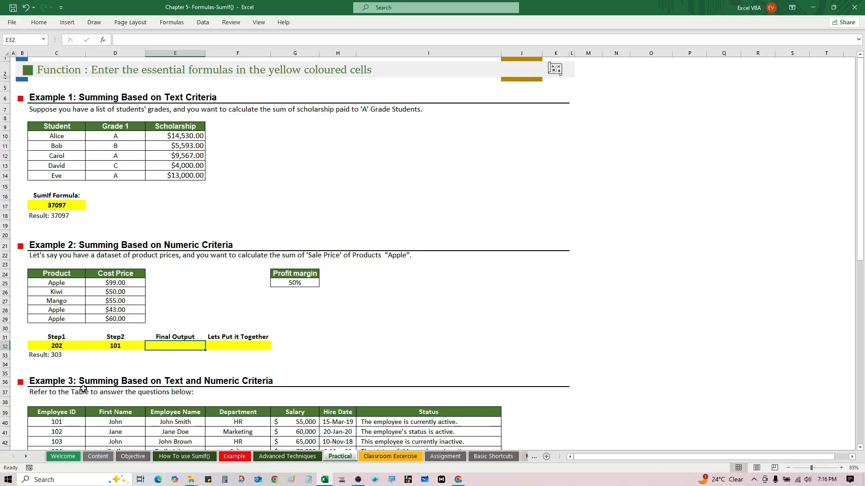
{"action": "type", "text": "="}
{"action": "key", "text": "Left"}
{"action": "key", "text": "Left"}
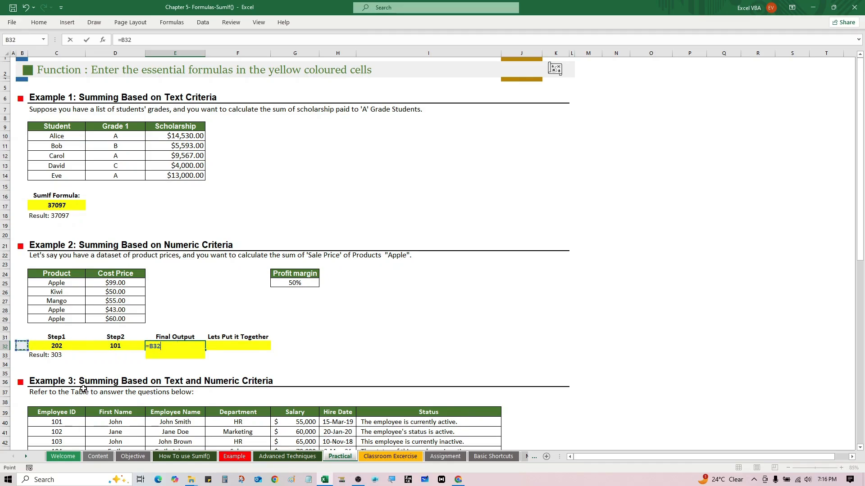
{"action": "type", "text": "+"}
{"action": "key", "text": "Left"}
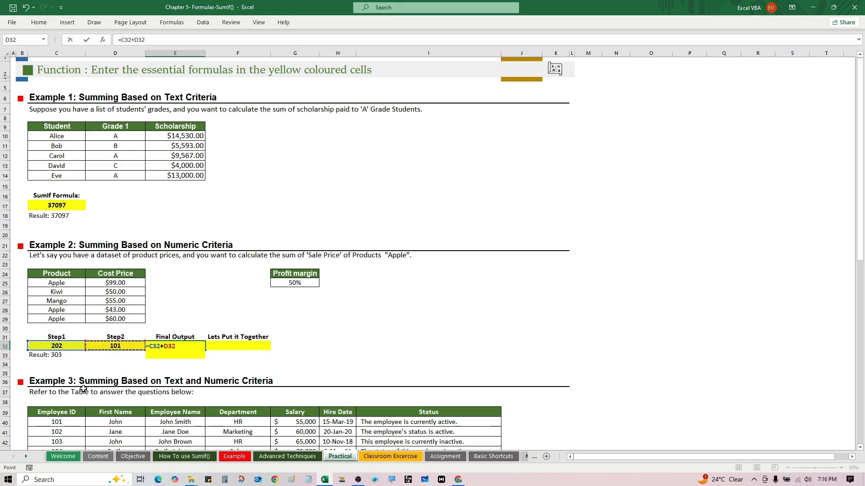
{"action": "key", "text": "Return"}
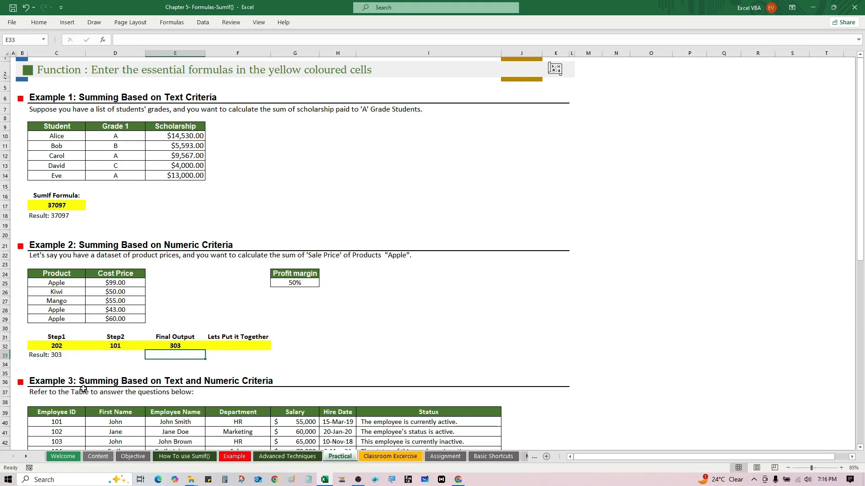
- Start a SUMIF formula in the Lets Put it Together cell F32 with the Product cells C25:C29 as the range
{"action": "key", "text": "Up"}
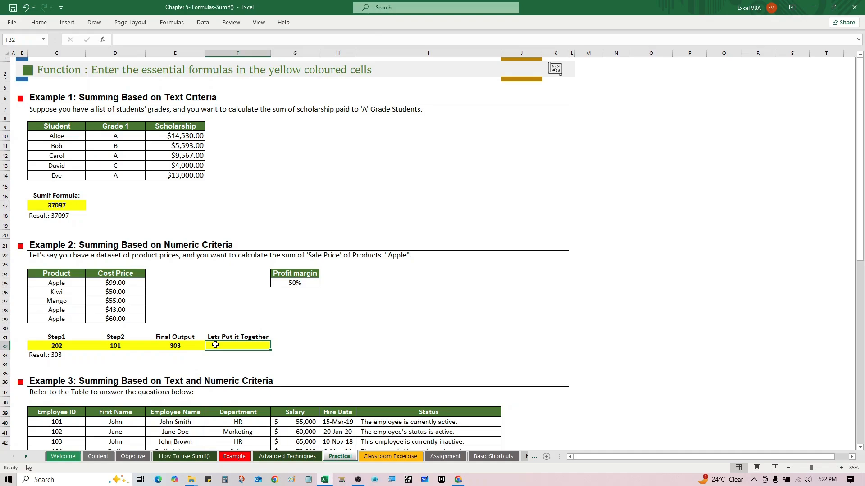
{"action": "type", "text": "=sum"}
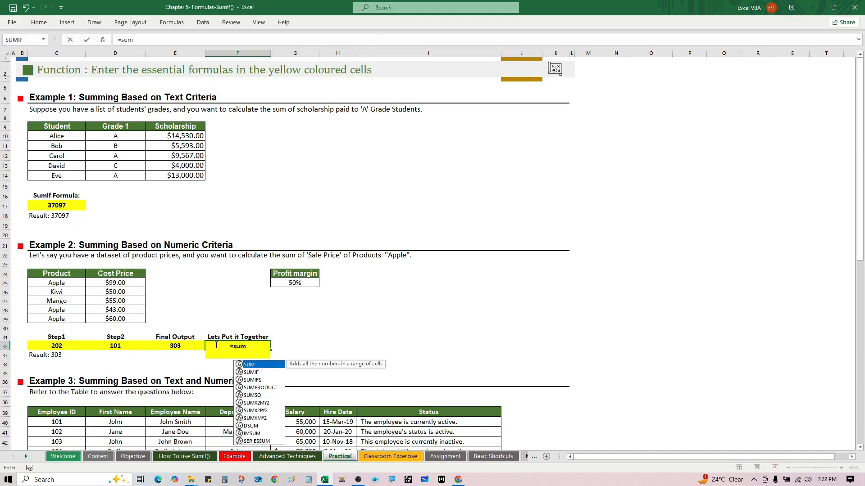
{"action": "key", "text": "Down"}
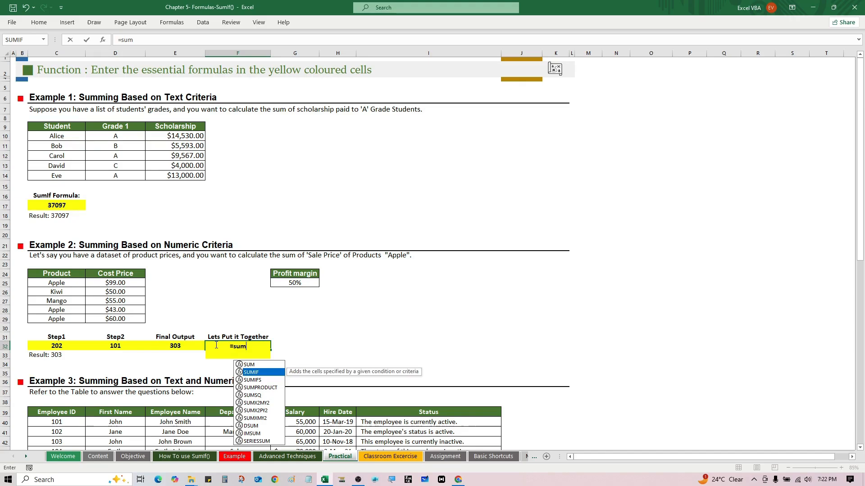
{"action": "key", "text": "Tab"}
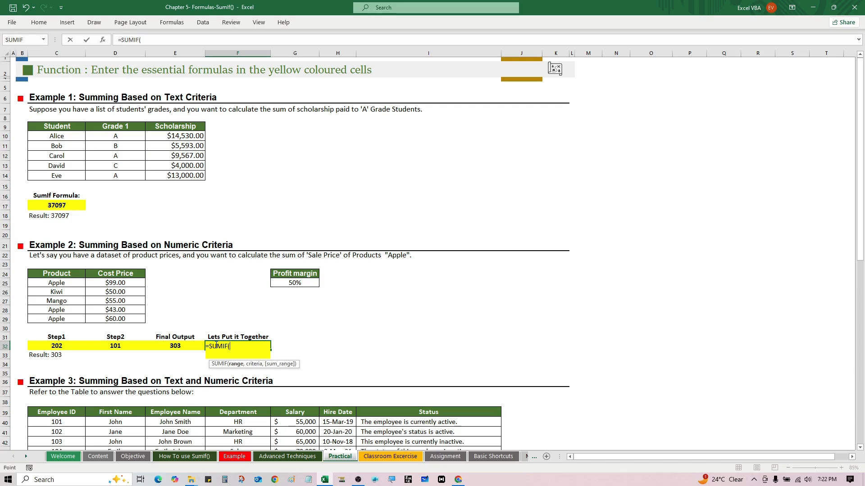
{"action": "key", "text": "Left"}
{"action": "key", "text": "Left"}
{"action": "key", "text": "Left"}
{"action": "key", "text": "Up"}
{"action": "key", "text": "Up"}
{"action": "key", "text": "Up"}
{"action": "key", "text": "Up"}
{"action": "key", "text": "Up"}
{"action": "key", "text": "Up"}
{"action": "key", "text": "Up"}
{"action": "key", "text": "ctrl+shift+Down"}
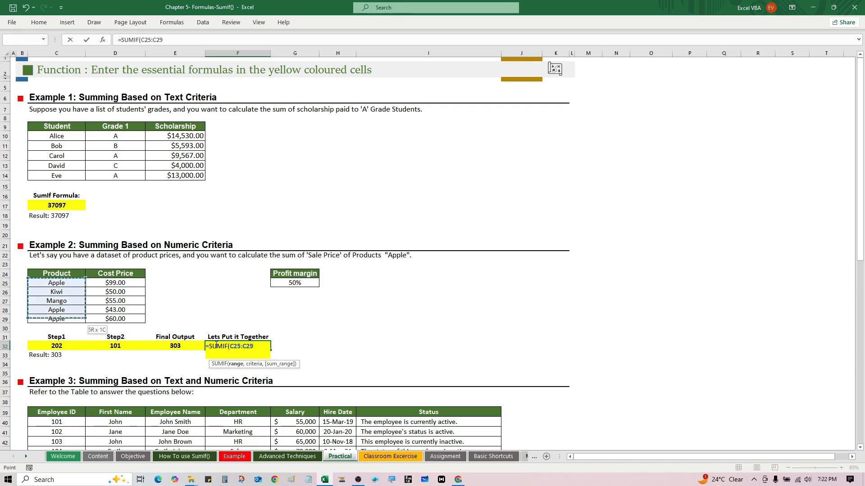
{"action": "type", "text": ","}
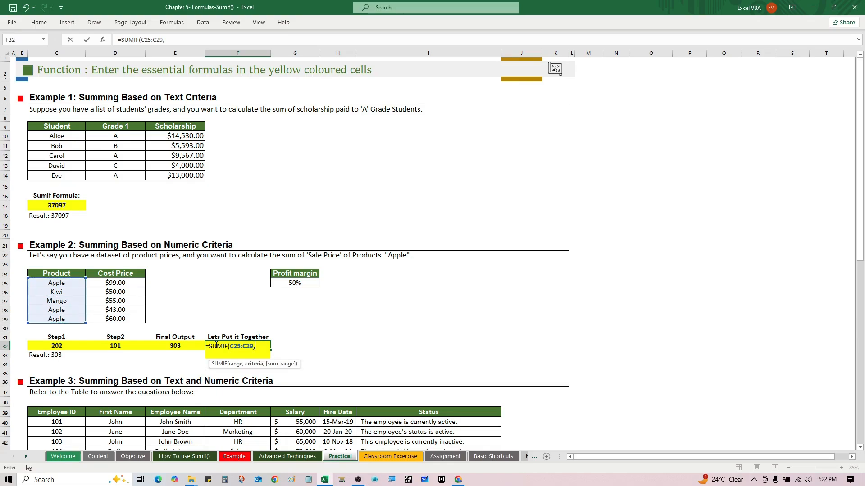
- Enter "Apple" as the criterion of the SUMIF formula in F32
{"action": "type", "text": "\"\""}
{"action": "key", "text": "F2"}
{"action": "key", "text": "Left"}
{"action": "type", "text": "Apple\""}
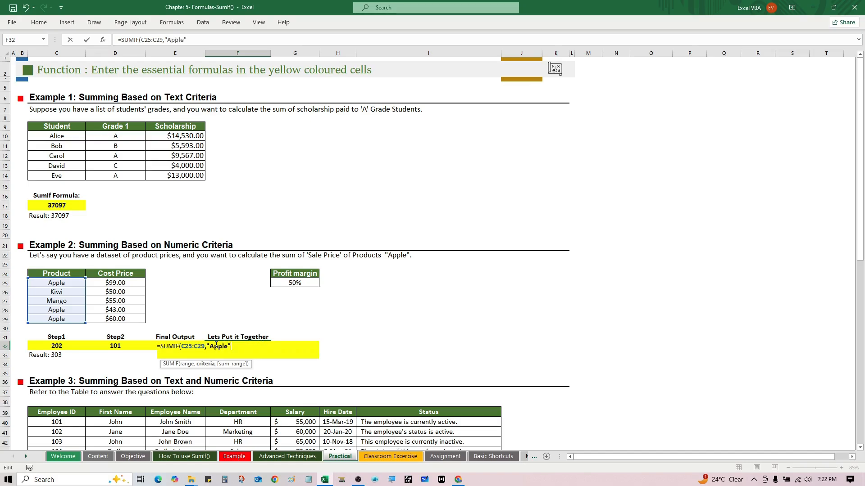
{"action": "type", "text": ","}
{"action": "key", "text": "Home"}
{"action": "key", "text": "End"}
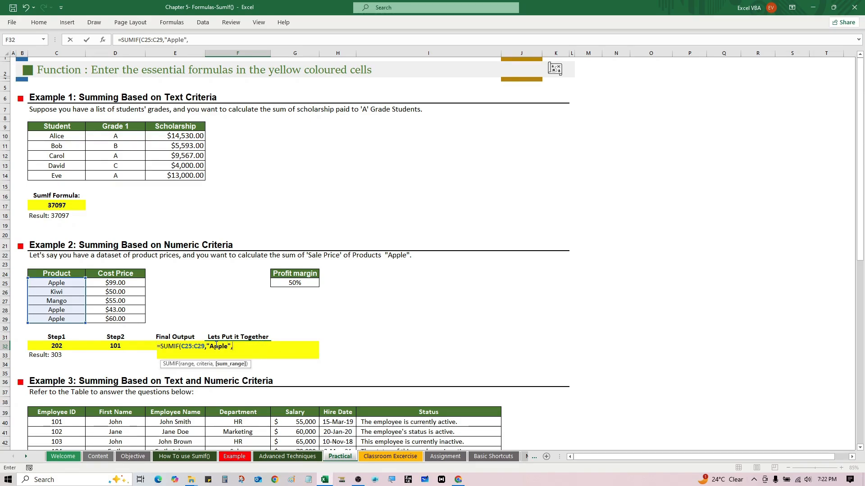
- Use the Cost Price cells D25:D29 as the sum range and close the first SUMIF in F32
{"action": "key", "text": "Up"}
{"action": "key", "text": "Left"}
{"action": "key", "text": "Up"}
{"action": "key", "text": "Up"}
{"action": "key", "text": "Up"}
{"action": "key", "text": "Up"}
{"action": "key", "text": "Up"}
{"action": "key", "text": "Up"}
{"action": "key", "text": "shift+Down"}
{"action": "key", "text": "shift+Down"}
{"action": "key", "text": "shift+Down"}
{"action": "key", "text": "shift+Down"}
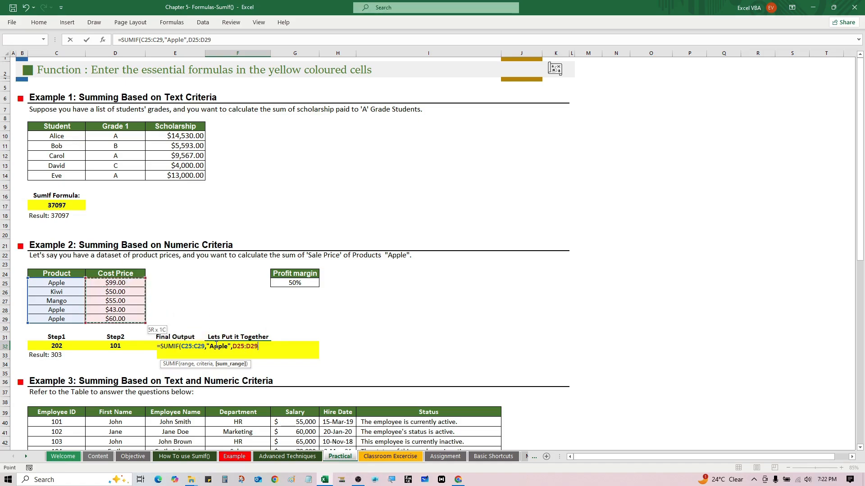
{"action": "type", "text": ")"}
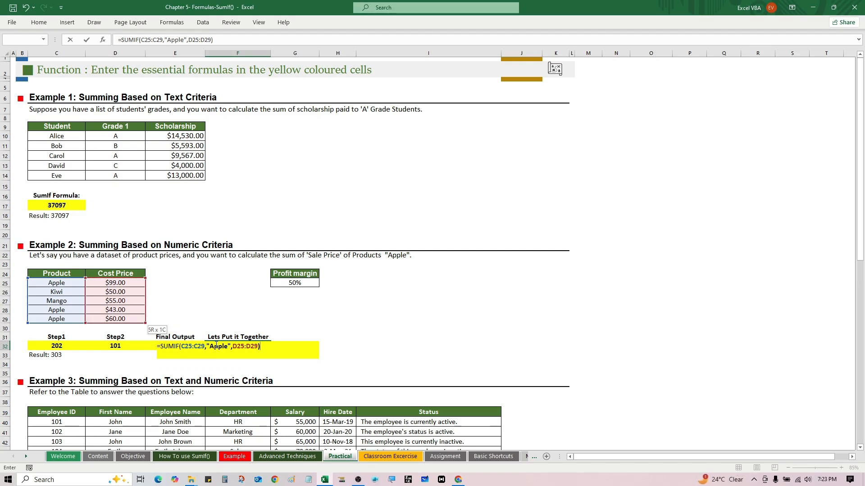
- Multiply the first SUMIF in F32 by 0.5 and add a second SUMIF with the range C25:C29
{"action": "type", "text": "*"}
{"action": "type", "text": "0.5"}
{"action": "type", "text": "SUMIF("}
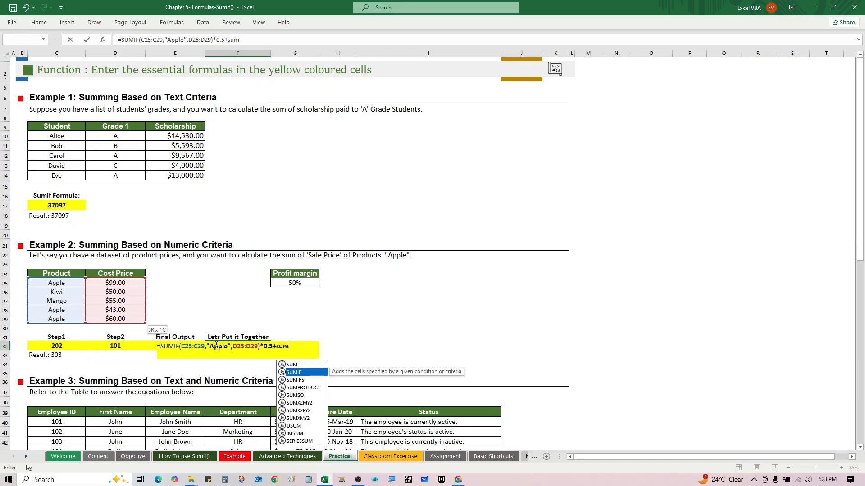
{"action": "key", "text": "Up"}
{"action": "key", "text": "Up"}
{"action": "key", "text": "Left"}
{"action": "key", "text": "Up"}
{"action": "key", "text": "shift+Up"}
{"action": "key", "text": "shift+Up"}
{"action": "key", "text": "shift+Up"}
{"action": "key", "text": "shift+Up"}
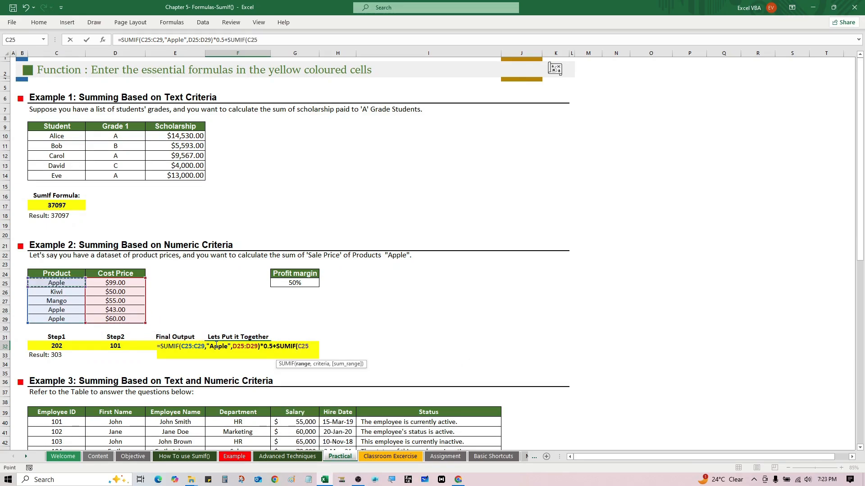
{"action": "type", "text": ","}
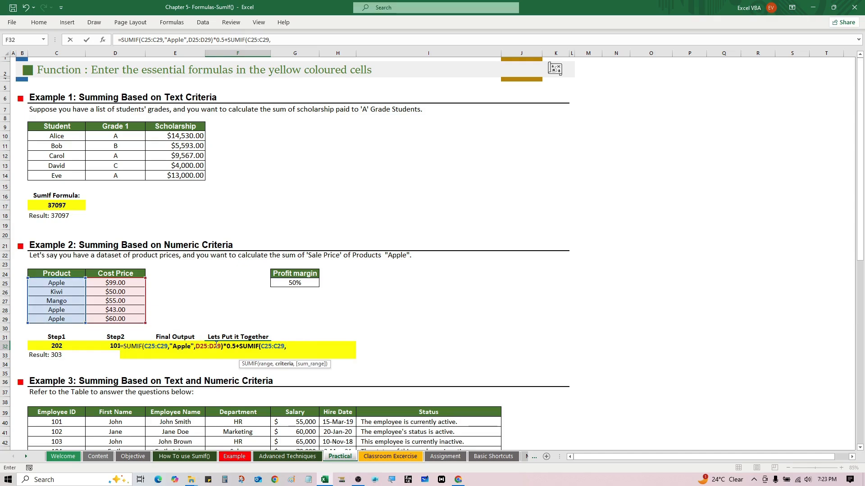
- Enter "apple" as the criterion of the second SUMIF in F32, removing the stray cell reference
{"action": "key", "text": "Up"}
{"action": "key", "text": "Up"}
{"action": "key", "text": "Up"}
{"action": "key", "text": "Left"}
{"action": "key", "text": "BackSpace"}
{"action": "key", "text": "BackSpace"}
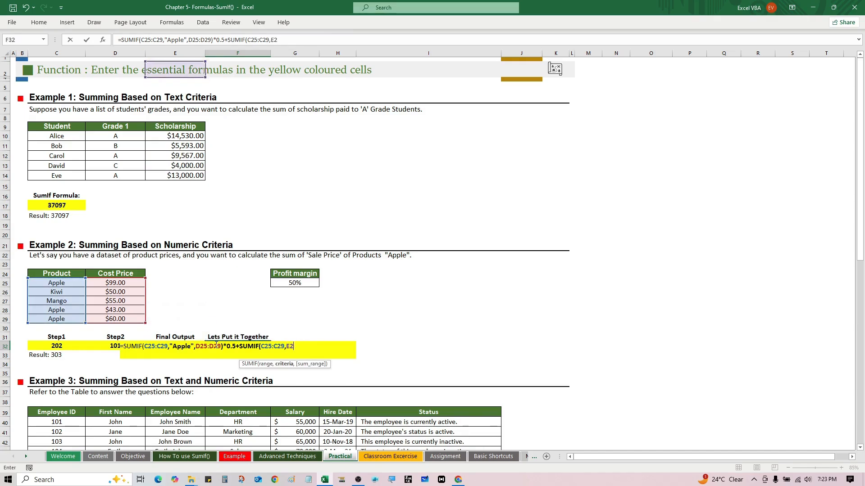
{"action": "key", "text": "BackSpace"}
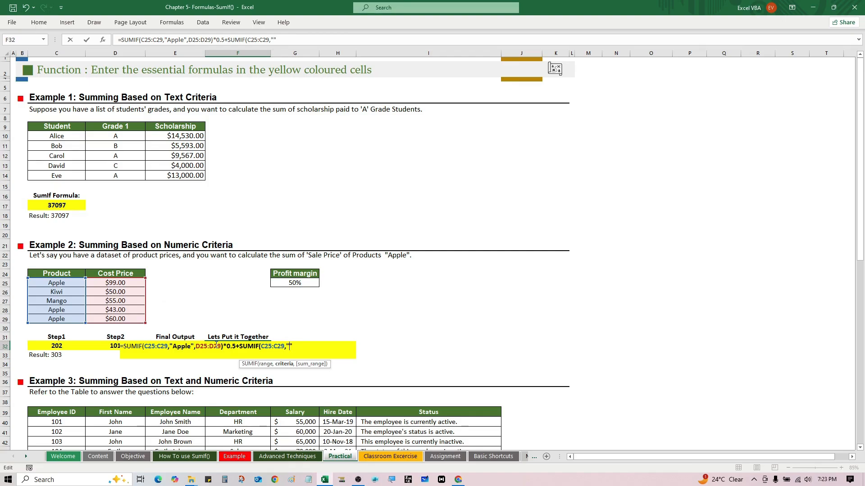
{"action": "type", "text": "\"apple\","}
- Complete the combined F32 formula with the Cost Price cells D25:D29 as the second SUMIF's sum range
{"action": "key", "text": "Up"}
{"action": "key", "text": "Left"}
{"action": "key", "text": "Left"}
{"action": "key", "text": "Up"}
{"action": "key", "text": "Up"}
{"action": "key", "text": "Up"}
{"action": "key", "text": "Up"}
{"action": "key", "text": "Up"}
{"action": "key", "text": "Up"}
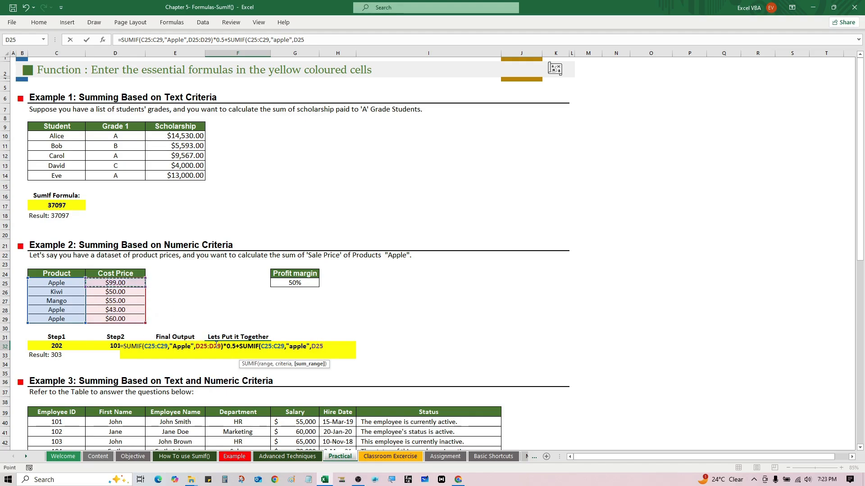
{"action": "key", "text": "shift+Down"}
{"action": "key", "text": "shift+Down"}
{"action": "key", "text": "shift+Down"}
{"action": "key", "text": "shift+Down"}
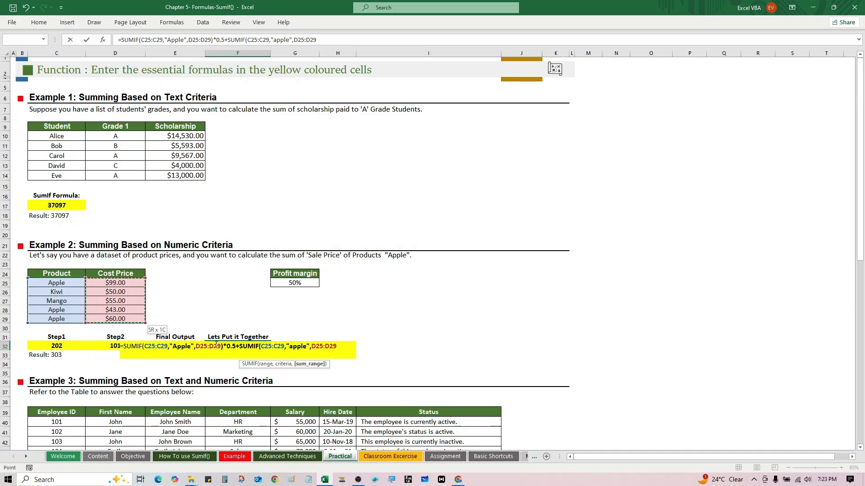
{"action": "type", "text": ")"}
{"action": "key", "text": "ctrl+Return"}
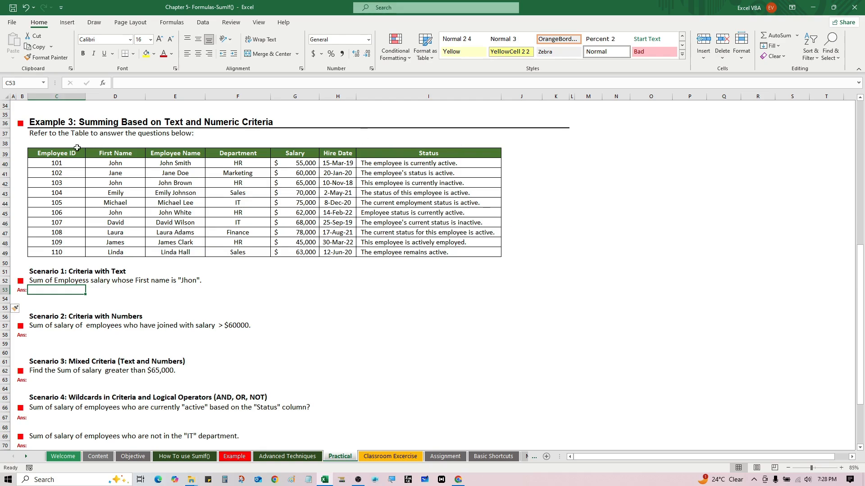
{"action": "left_click_drag", "start_coordinate": [62, 154], "coordinate": [396, 252]}
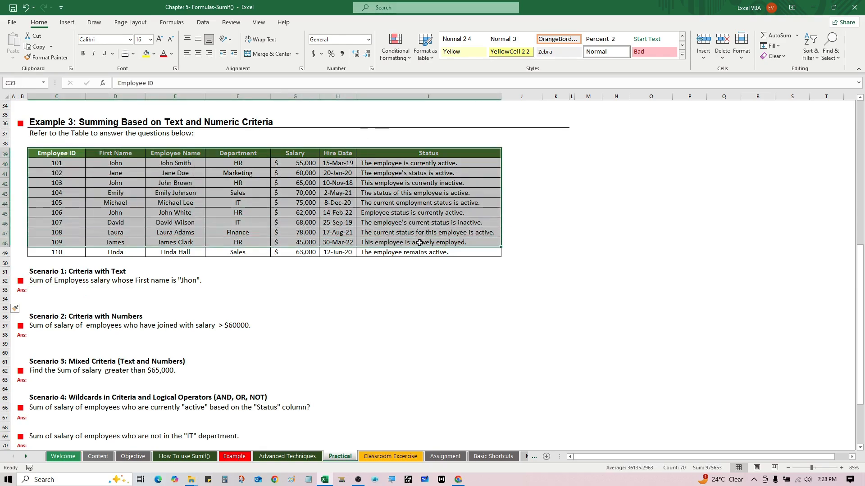
{"action": "left_click_drag", "start_coordinate": [58, 285], "coordinate": [58, 433]}
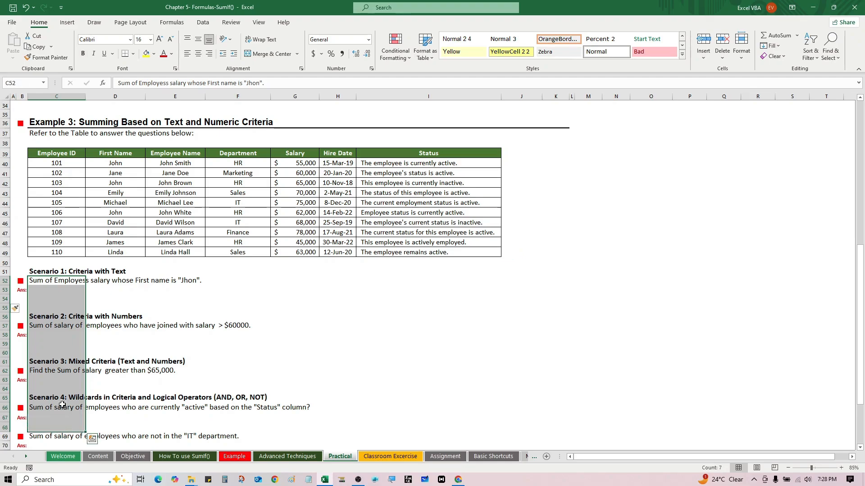
{"action": "left_click", "coordinate": [116, 300]}
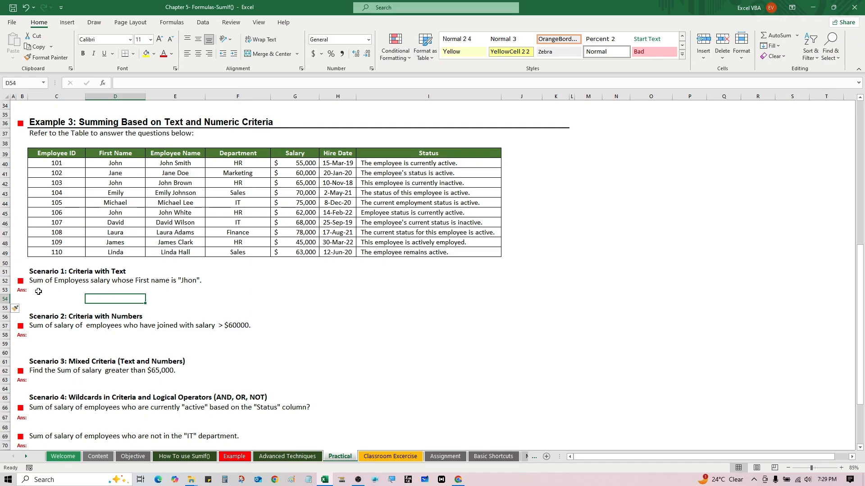
- Start a SUMIF formula in the Scenario 1 answer cell C53 with the First Name cells D40:D49 as the range
{"action": "left_click", "coordinate": [39, 293]}
{"action": "type", "text": "=sum"}
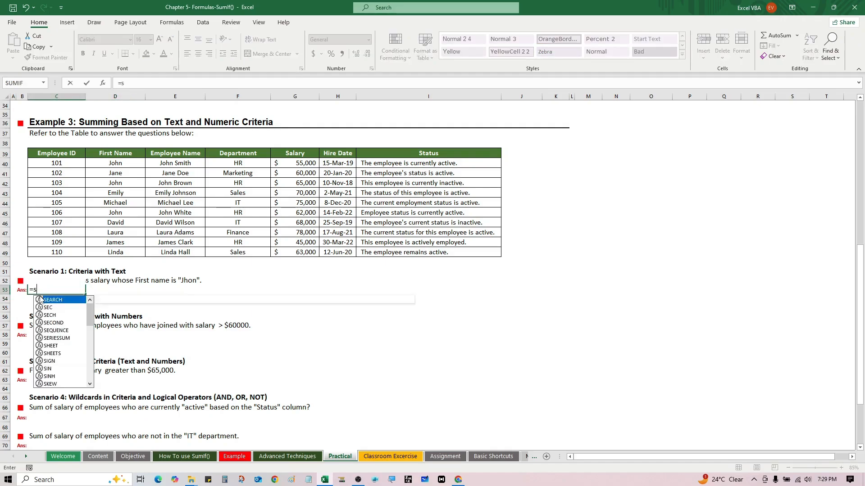
{"action": "key", "text": "Down"}
{"action": "key", "text": "Tab"}
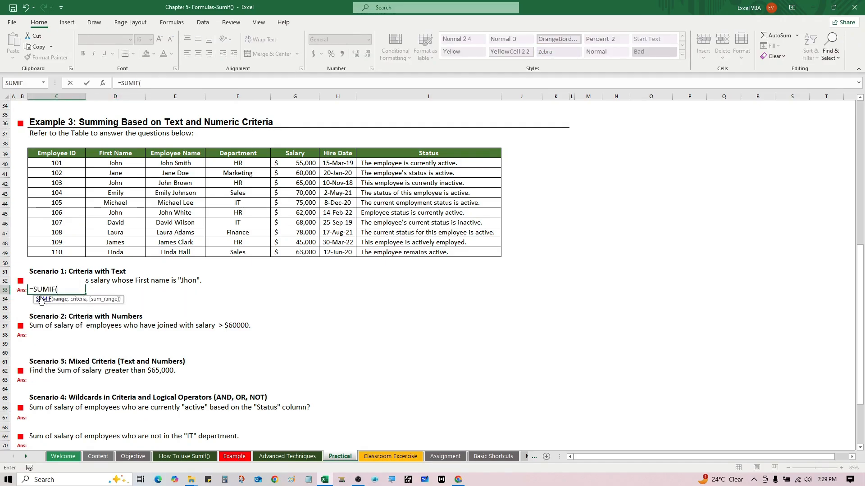
{"action": "left_click", "coordinate": [40, 298]}
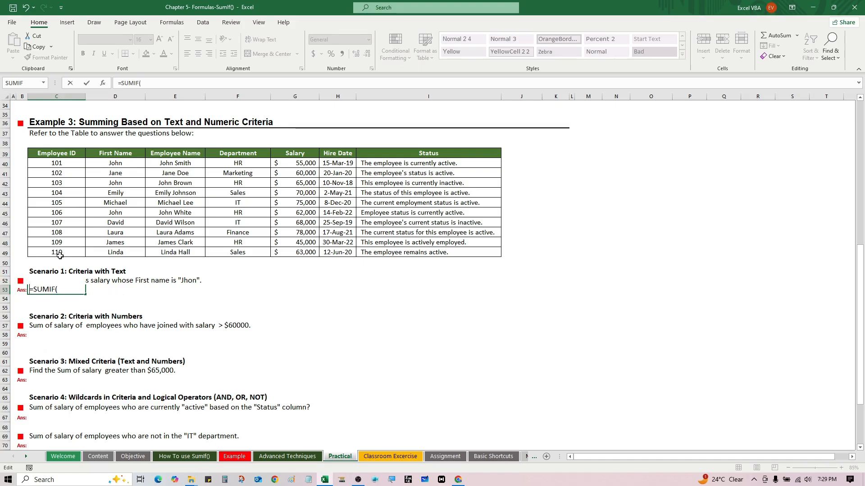
{"action": "key", "text": "End"}
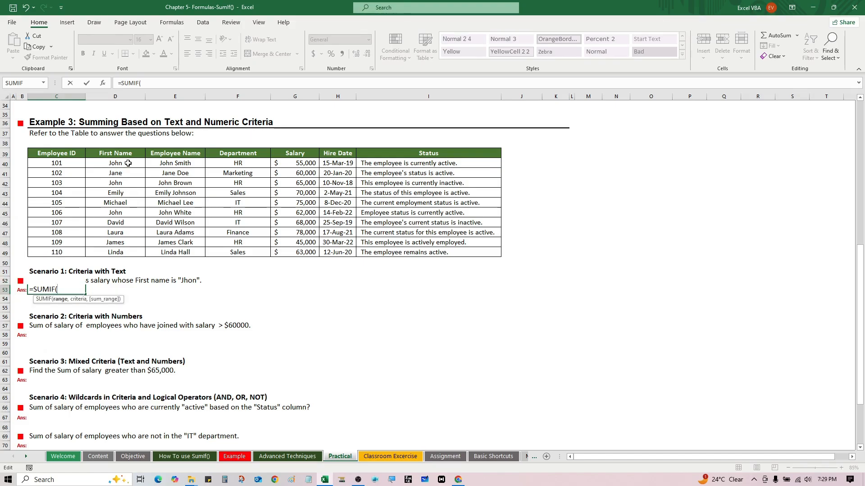
{"action": "left_click_drag", "start_coordinate": [128, 163], "coordinate": [133, 250]}
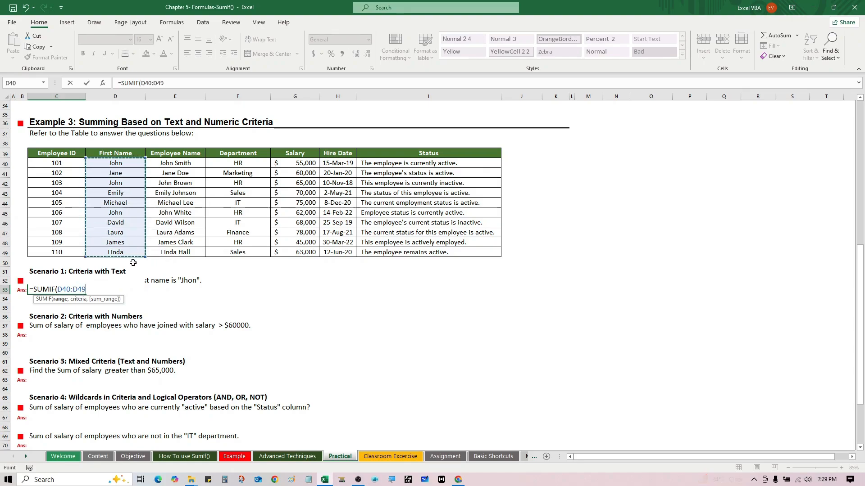
- Complete the C53 formula with the employee first name from row 40 as criterion and the Salary cells G40:G49 as sum range
{"action": "type", "text": ",\"\""}
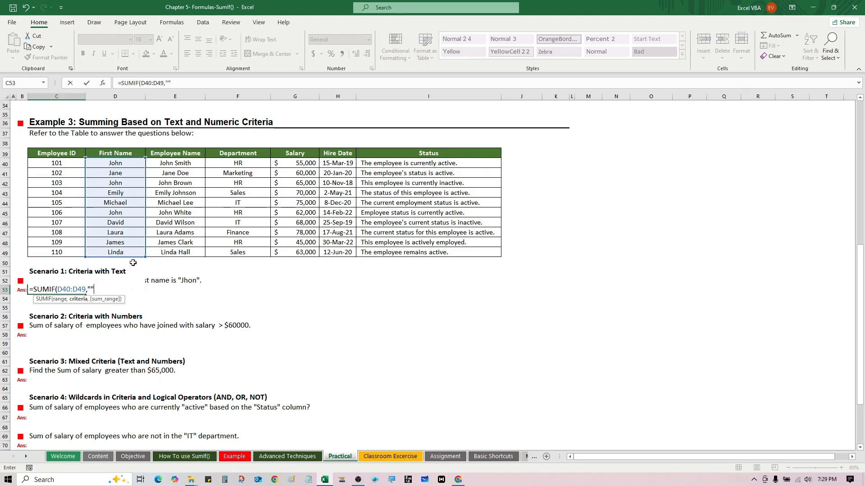
{"action": "key", "text": "F2"}
{"action": "key", "text": "Left"}
{"action": "type", "text": "John\""}
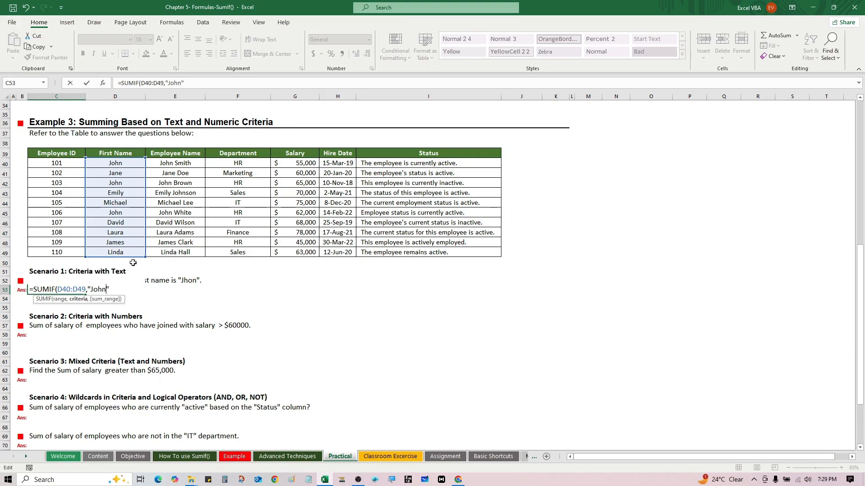
{"action": "type", "text": ","}
{"action": "left_click", "coordinate": [297, 166]}
{"action": "left_click_drag", "start_coordinate": [297, 170], "coordinate": [298, 247]}
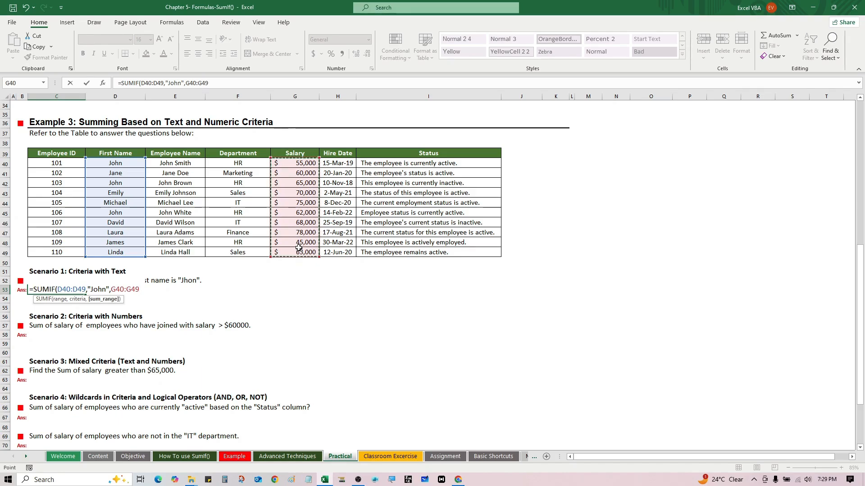
{"action": "type", "text": ")"}
{"action": "key", "text": "Return"}
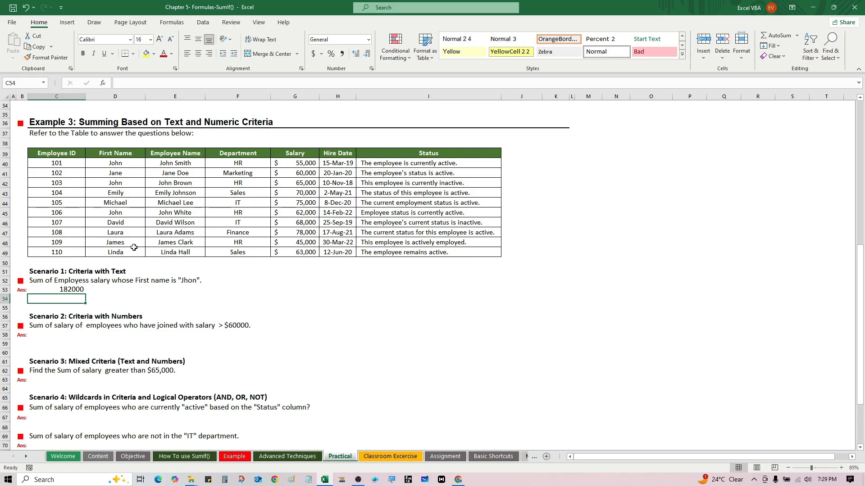
- Start a SUMIF formula in the Scenario 2 answer cell C58 with the Salary cells G40:G49 as the range
{"action": "left_click", "coordinate": [38, 333]}
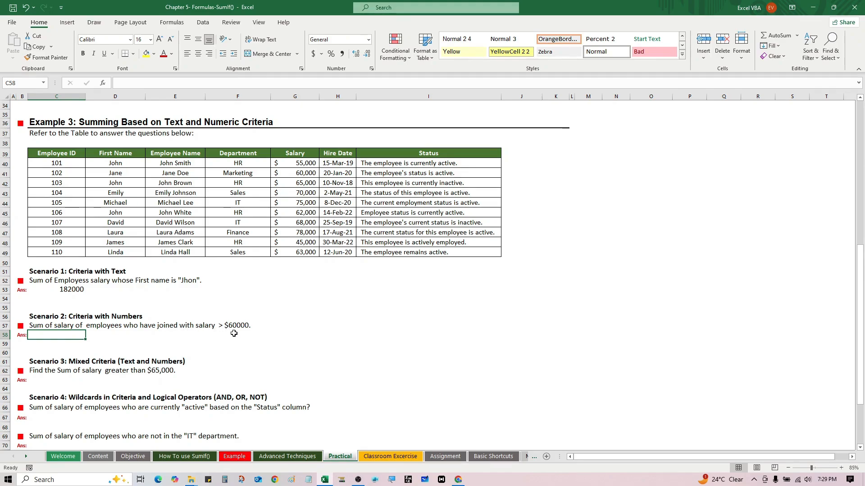
{"action": "type", "text": "="}
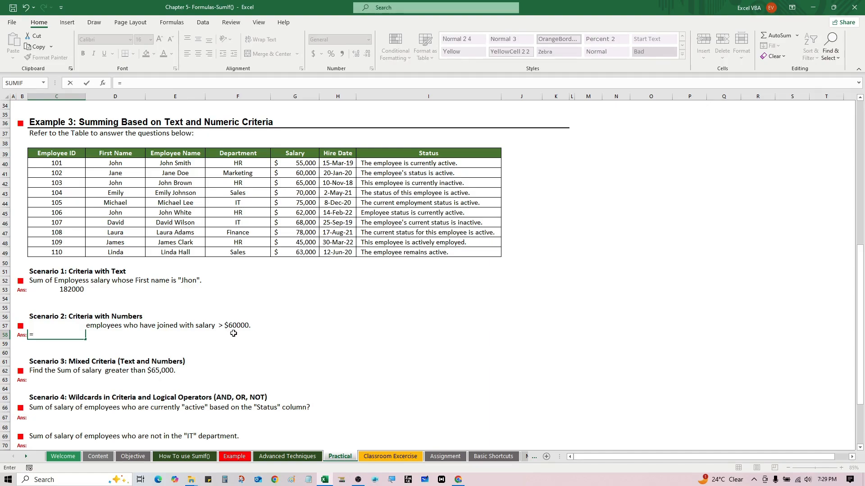
{"action": "type", "text": "SUMIF("}
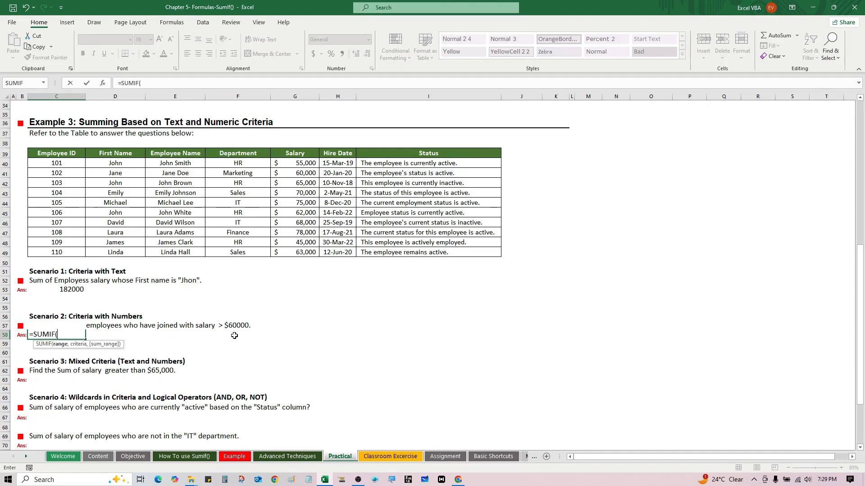
{"action": "left_click", "coordinate": [282, 160]}
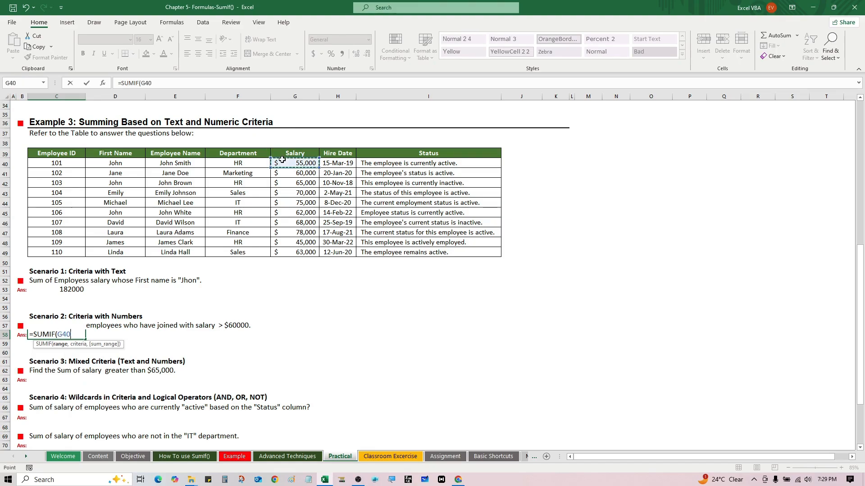
{"action": "left_click_drag", "start_coordinate": [282, 160], "coordinate": [287, 245]}
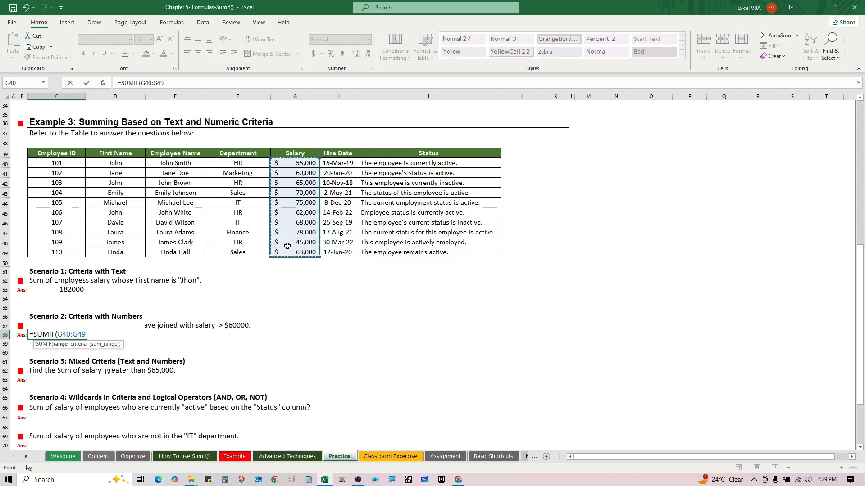
- Complete the C58 formula with ">60000" as the criterion and no separate sum range
{"action": "type", "text": ",\"\""}
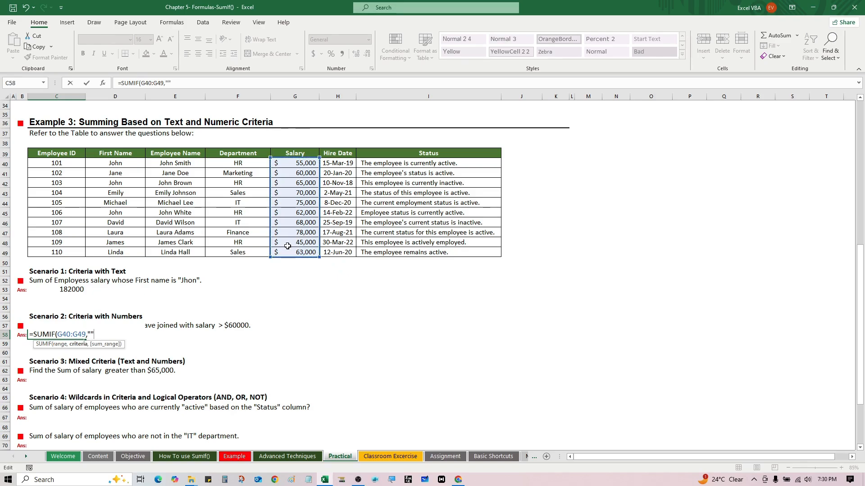
{"action": "type", "text": ">60000"}
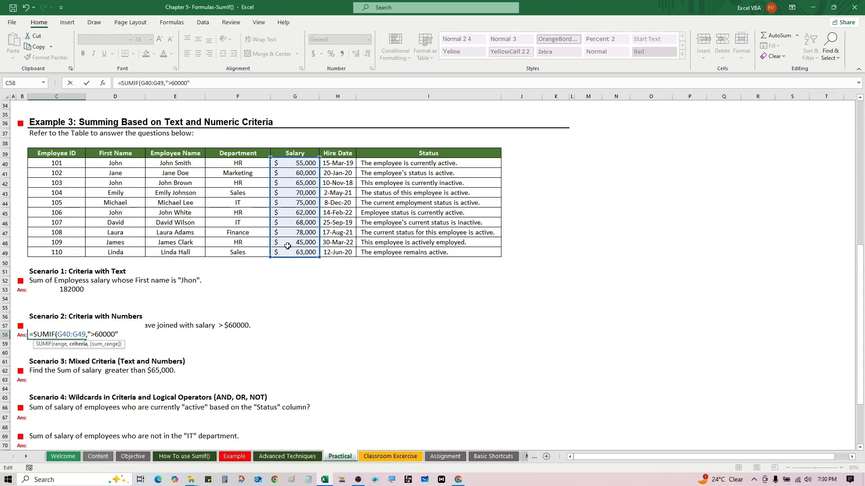
{"action": "type", "text": ")"}
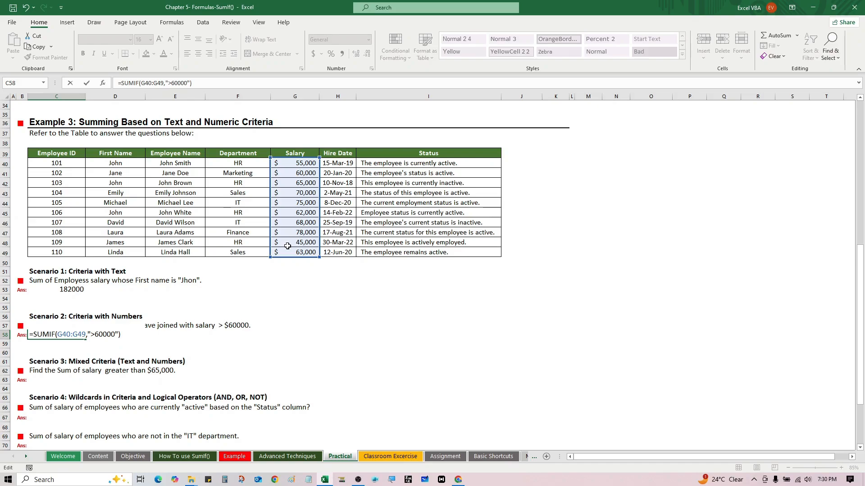
{"action": "key", "text": "Return"}
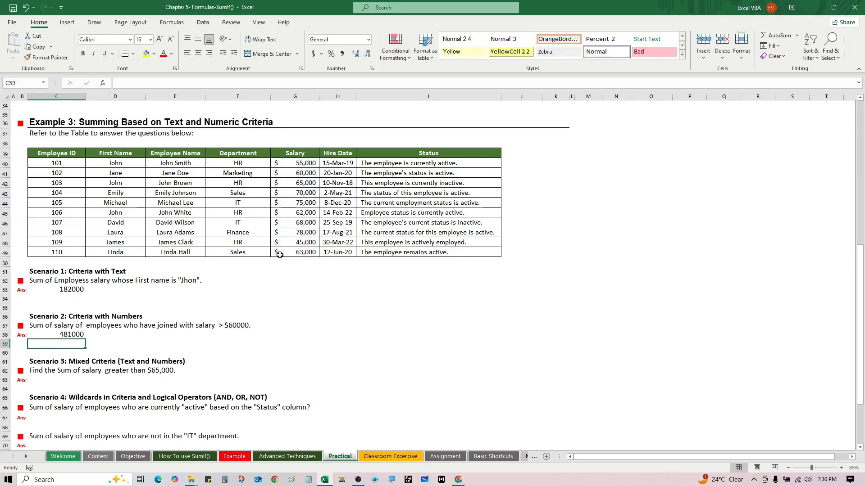
{"action": "left_click", "coordinate": [52, 336]}
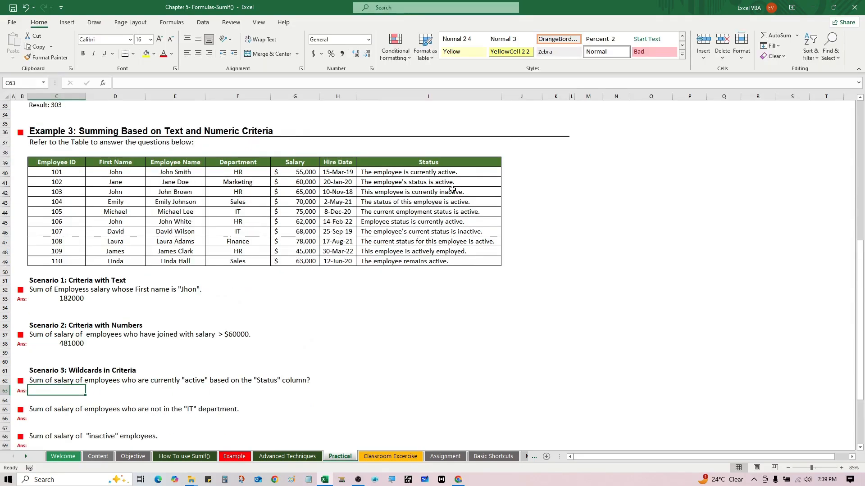
- Start a SUMIF formula in the Scenario 3 "active" answer cell C63 with the Status cells I40:I49 as the range
{"action": "scroll", "coordinate": [455, 188], "scroll_direction": "down", "scroll_amount": 2}
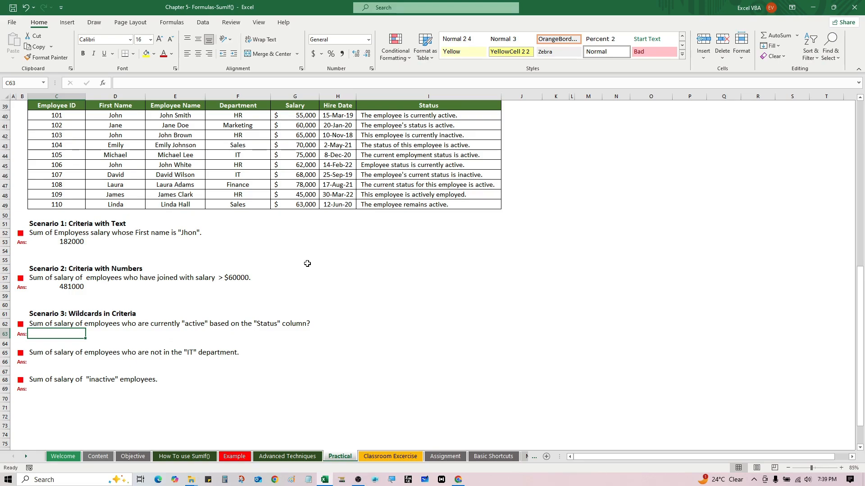
{"action": "left_click_drag", "start_coordinate": [439, 116], "coordinate": [439, 208]}
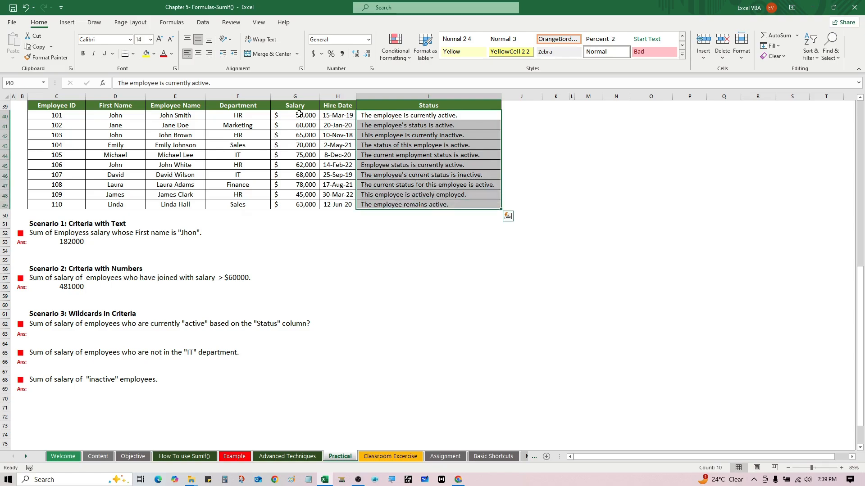
{"action": "left_click_drag", "start_coordinate": [299, 113], "coordinate": [291, 205]}
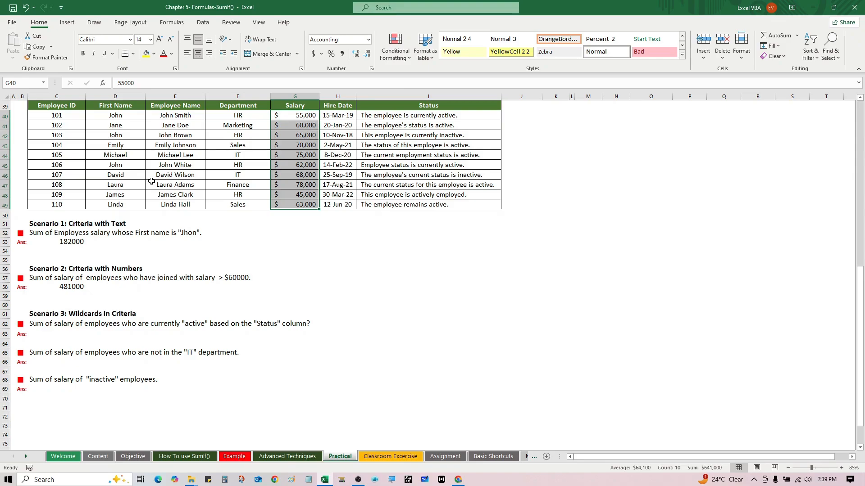
{"action": "left_click", "coordinate": [43, 341]}
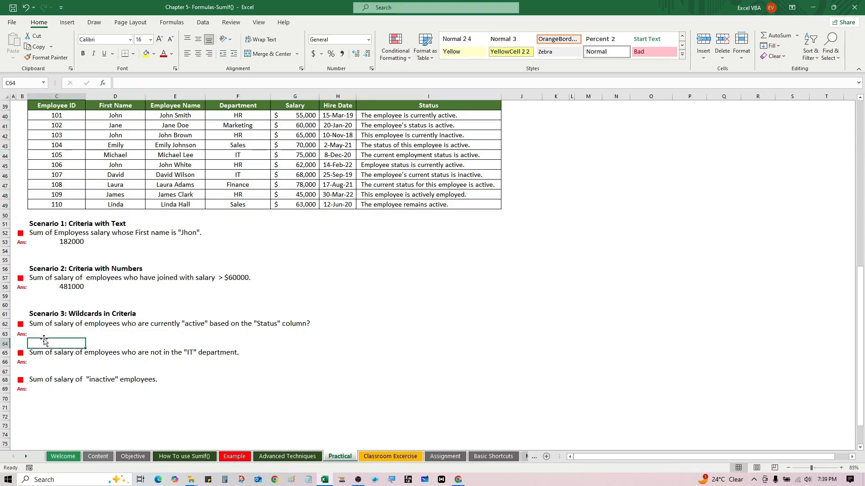
{"action": "left_click", "coordinate": [43, 334]}
{"action": "type", "text": "=s"}
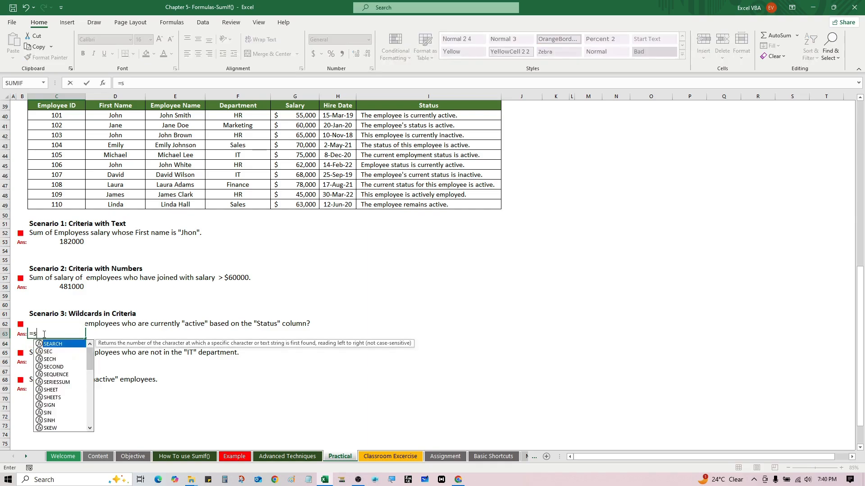
{"action": "type", "text": "umif"}
{"action": "key", "text": "Tab"}
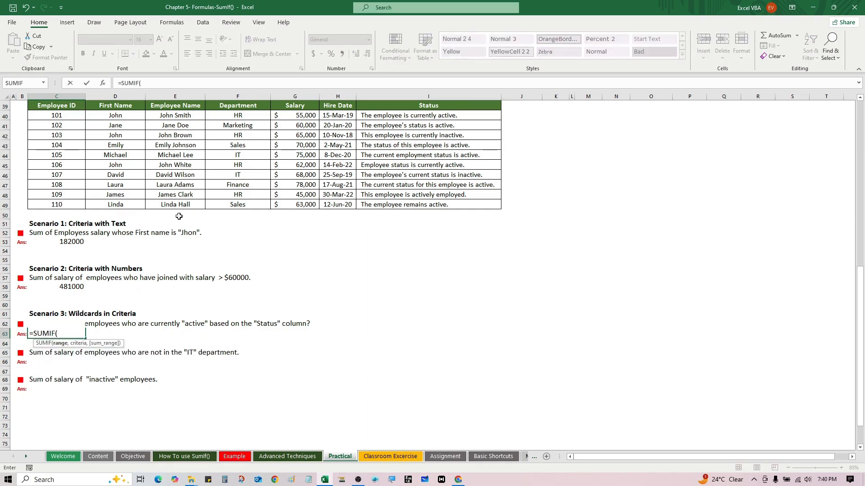
{"action": "left_click_drag", "start_coordinate": [392, 115], "coordinate": [400, 206]}
{"action": "type", "text": ","}
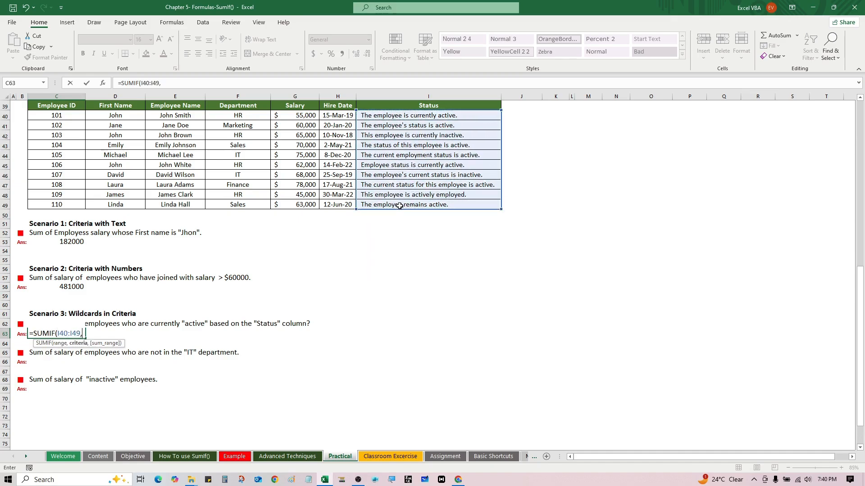
- Complete the C63 formula with the wildcard criterion "*active*" and the Salary cells G40:G49 as sum range
{"action": "type", "text": "\"\""}
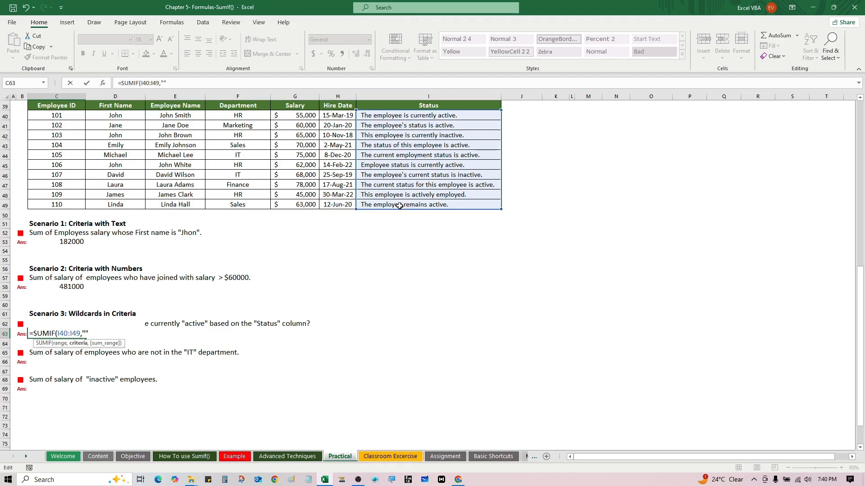
{"action": "type", "text": "**"}
{"action": "type", "text": "activer"}
{"action": "key", "text": "BackSpace"}
{"action": "type", "text": "."}
{"action": "key", "text": "BackSpace"}
{"action": "type", "text": ","}
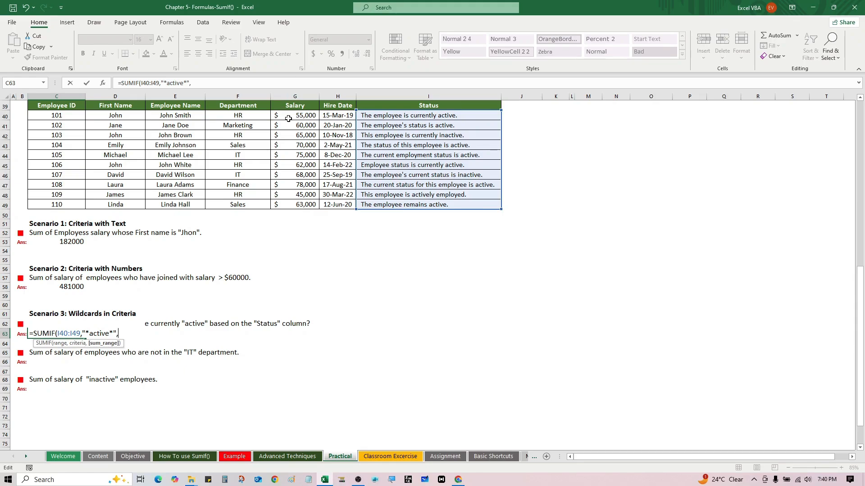
{"action": "left_click_drag", "start_coordinate": [288, 118], "coordinate": [297, 206]}
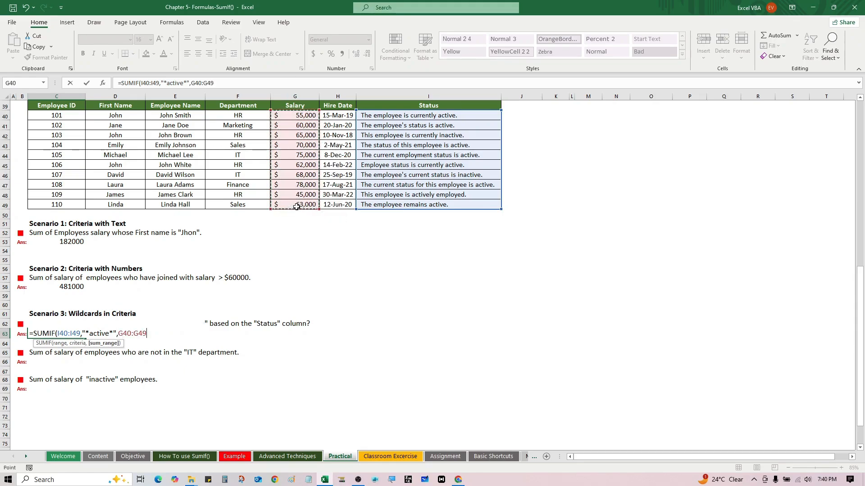
{"action": "key", "text": "Return"}
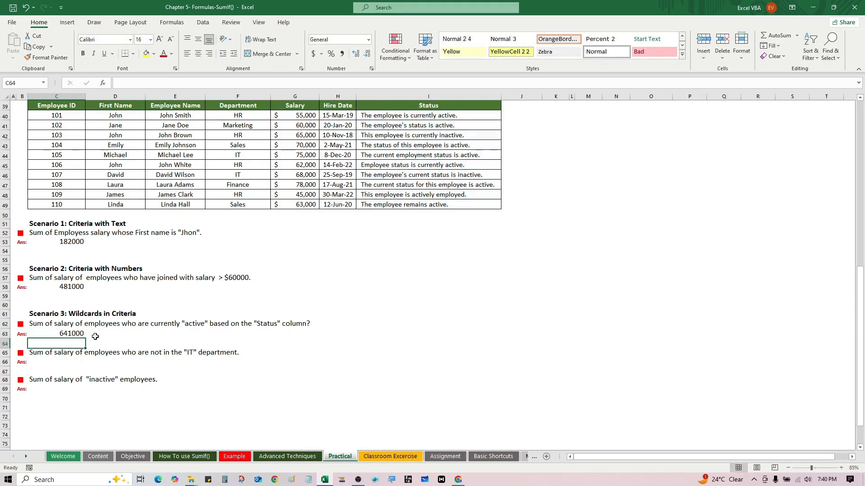
{"action": "left_click", "coordinate": [71, 333]}
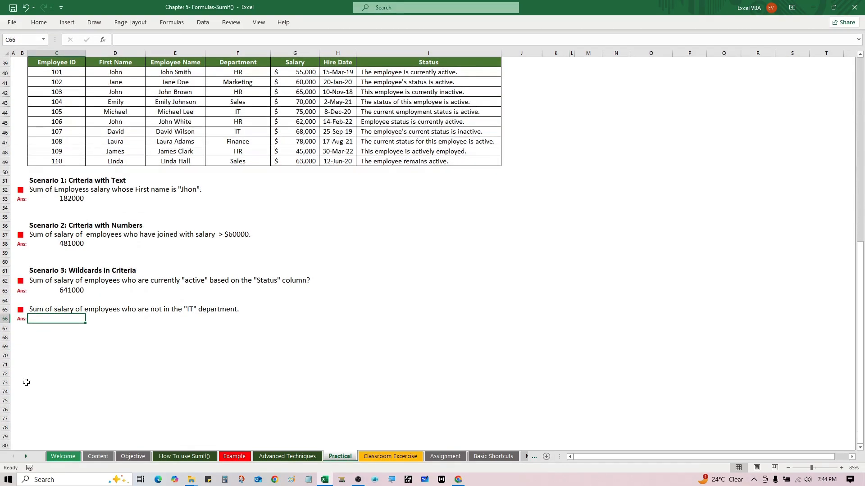
- Start a SUMIF formula in answer cell C66 for the non-IT salaries with the Department cells F40:F49 as the range
{"action": "scroll", "coordinate": [20, 293], "scroll_direction": "up", "scroll_amount": 1}
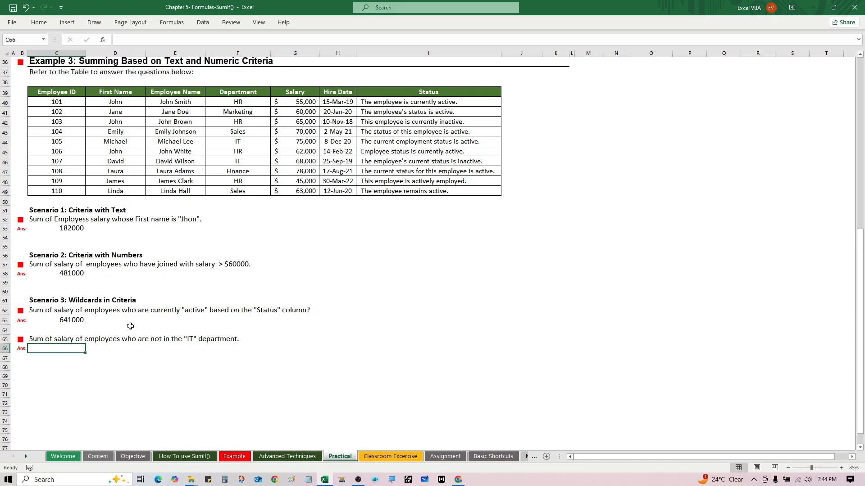
{"action": "type", "text": "=SUMIF("}
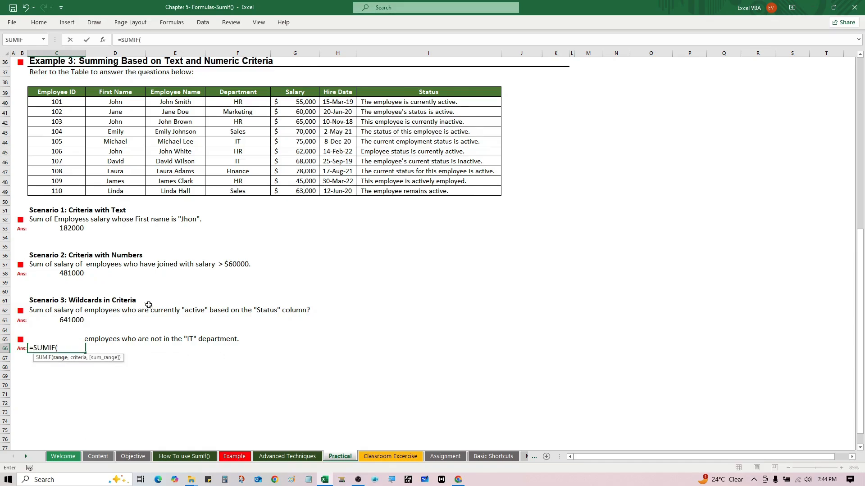
{"action": "left_click", "coordinate": [230, 99]}
{"action": "left_click_drag", "start_coordinate": [230, 100], "coordinate": [234, 192]}
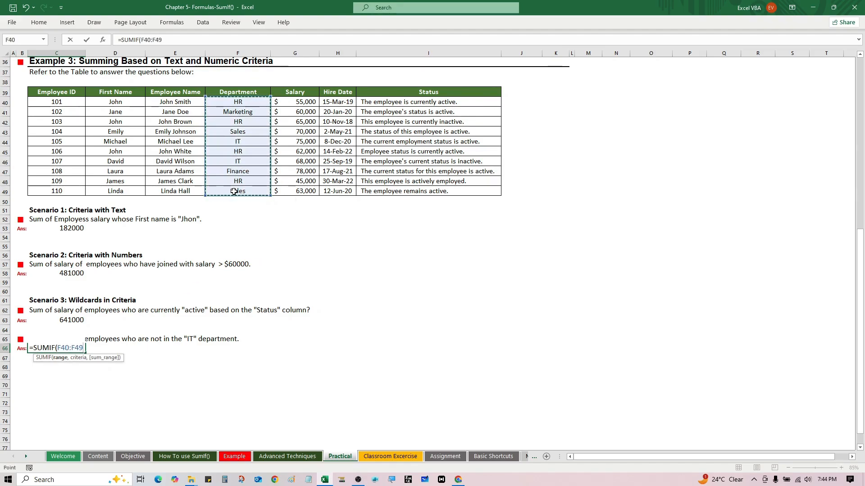
- Complete the C66 formula with "<>IT" as the criterion and the Salary cells G40:G49 as sum range
{"action": "type", "text": ",\"\"3"}
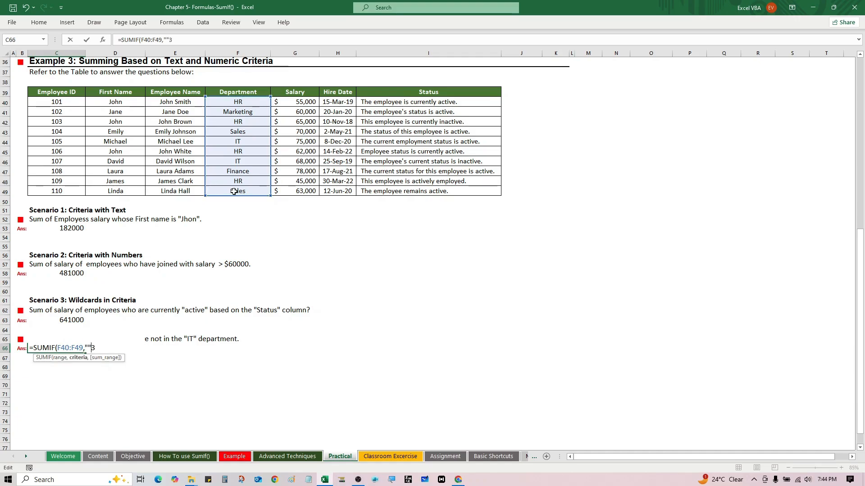
{"action": "key", "text": "BackSpace"}
{"action": "type", "text": "<>IT\","}
{"action": "left_click_drag", "start_coordinate": [290, 101], "coordinate": [294, 190]}
{"action": "type", "text": ")"}
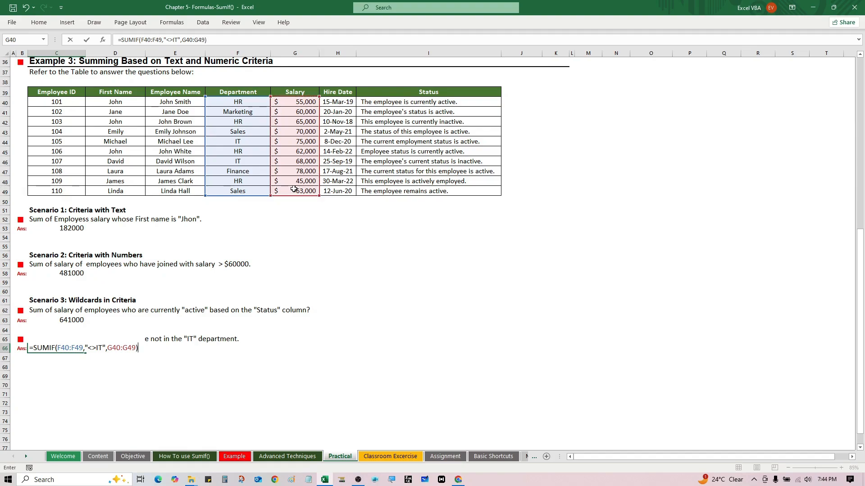
{"action": "key", "text": "Return"}
{"action": "key", "text": "Up"}
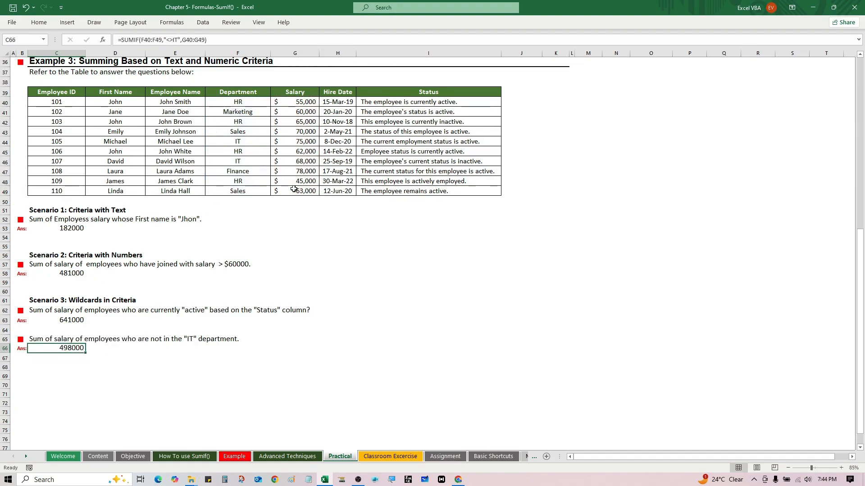